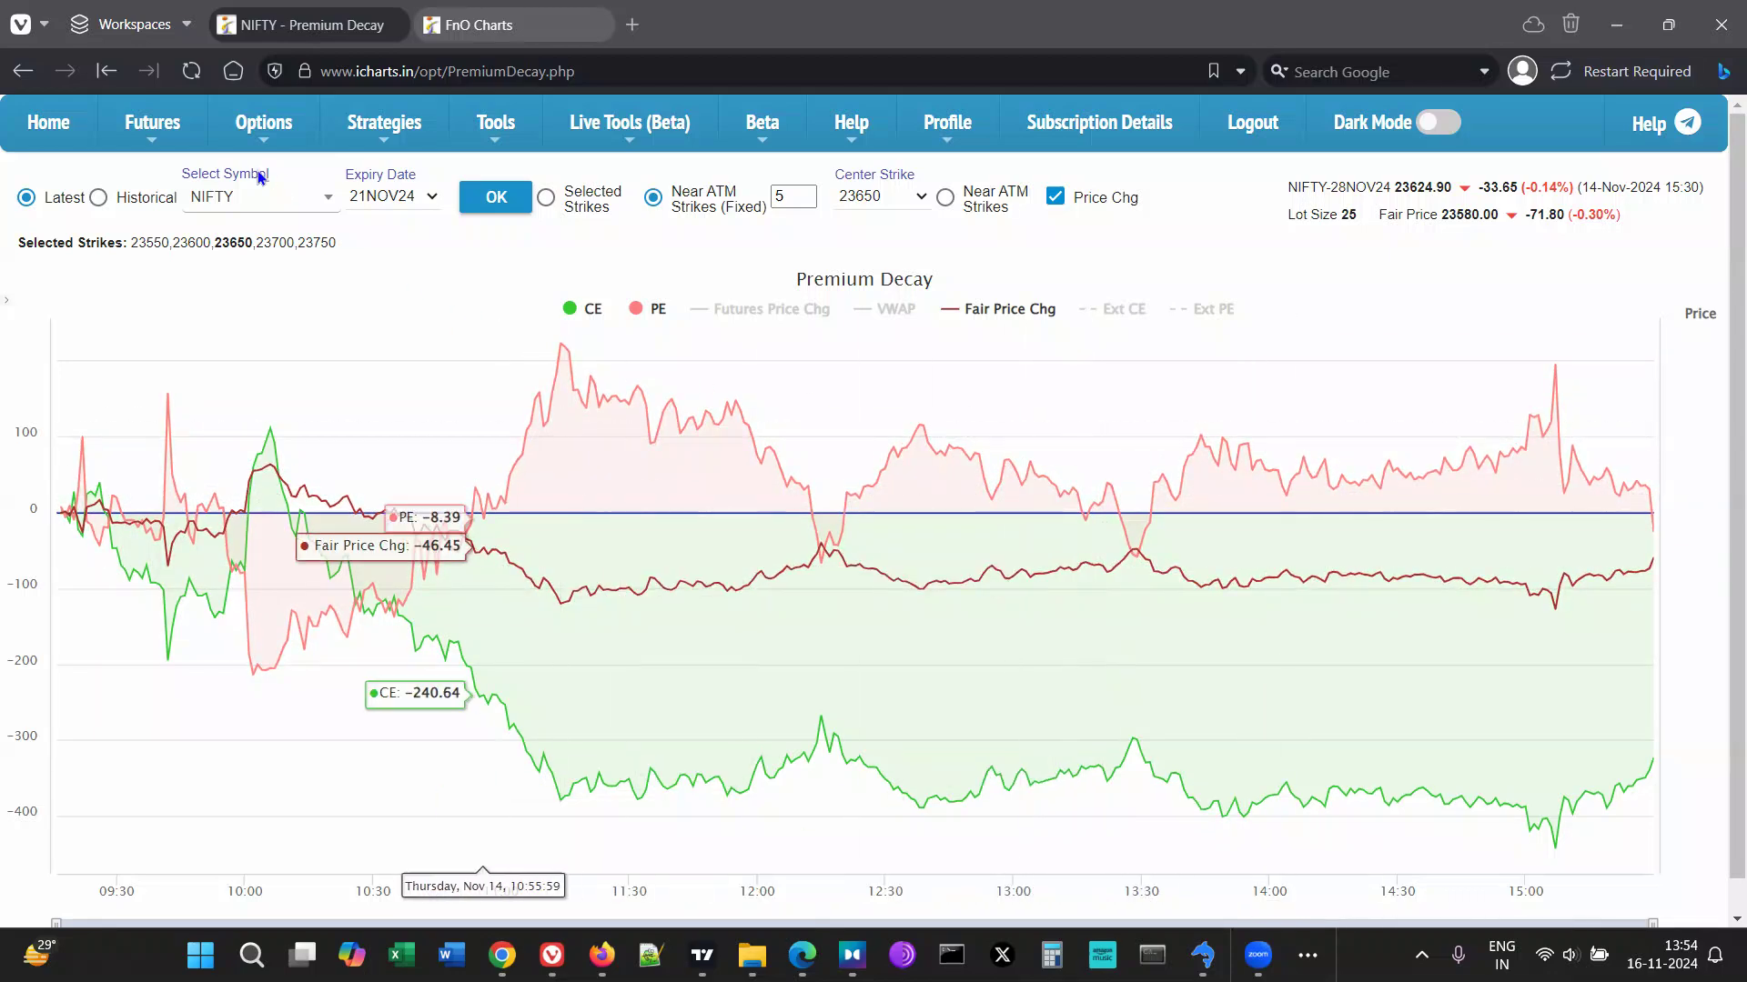
- Turn off Price Chg to view the absolute Fair Price, then turn Price Chg back on
mouse_move(260, 137)
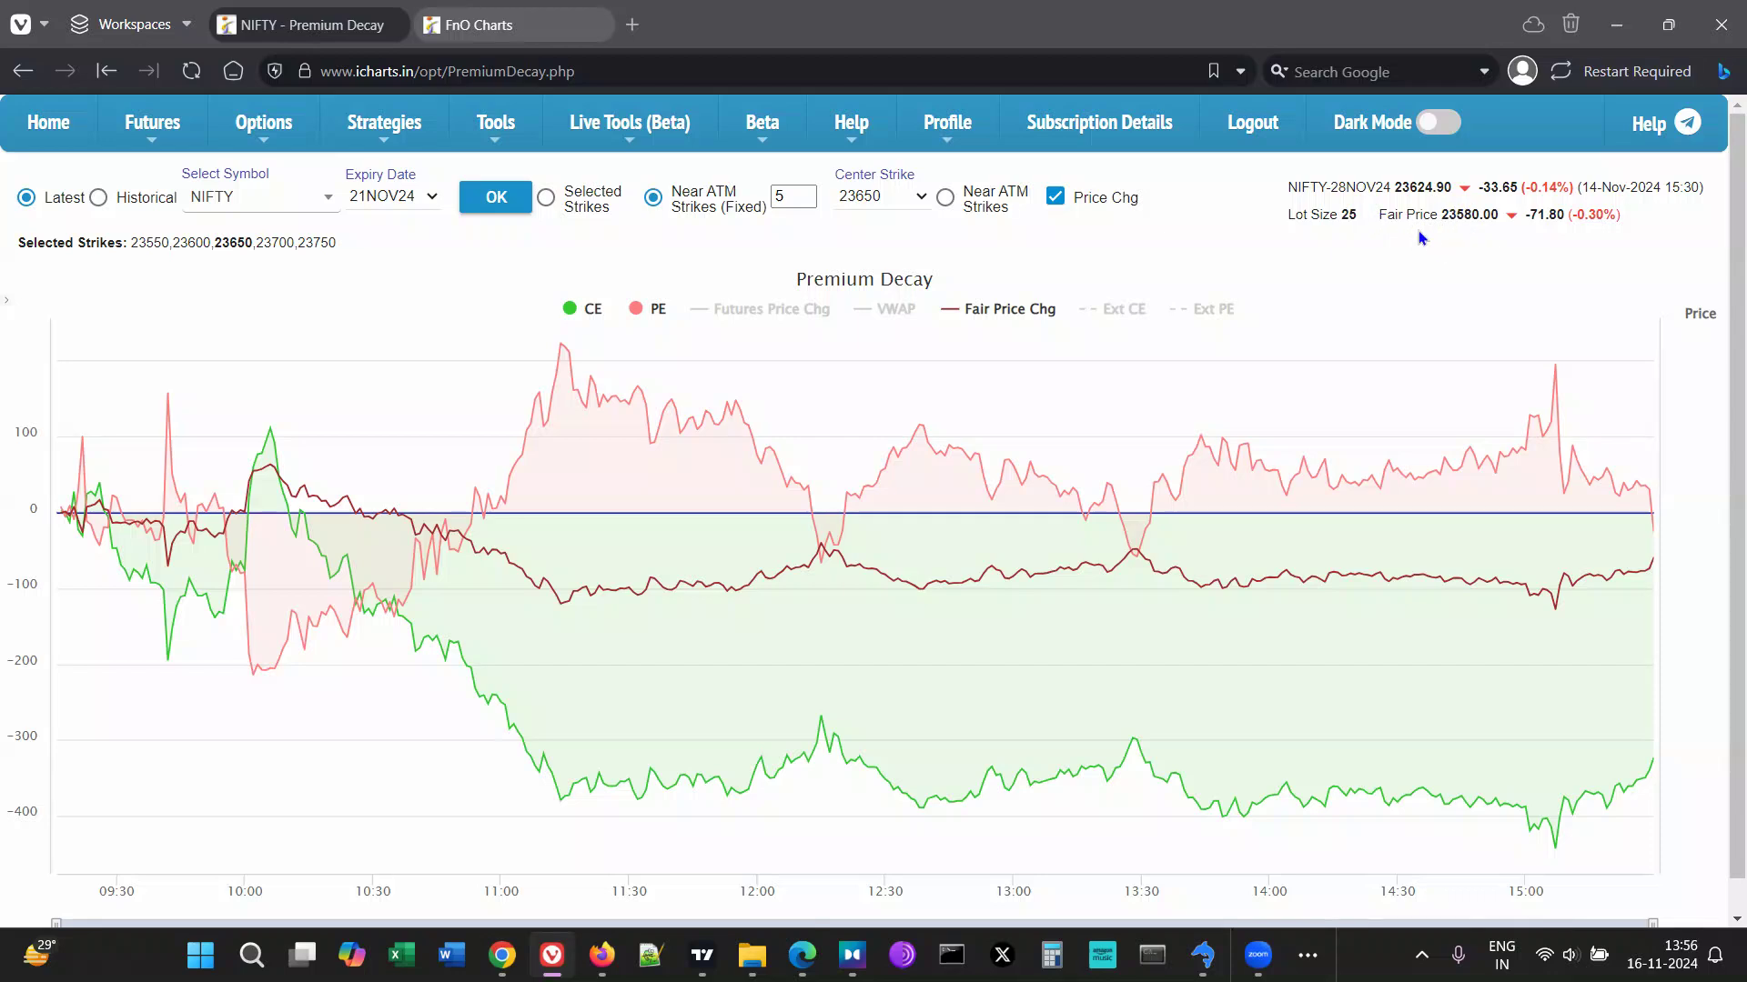
click(1055, 198)
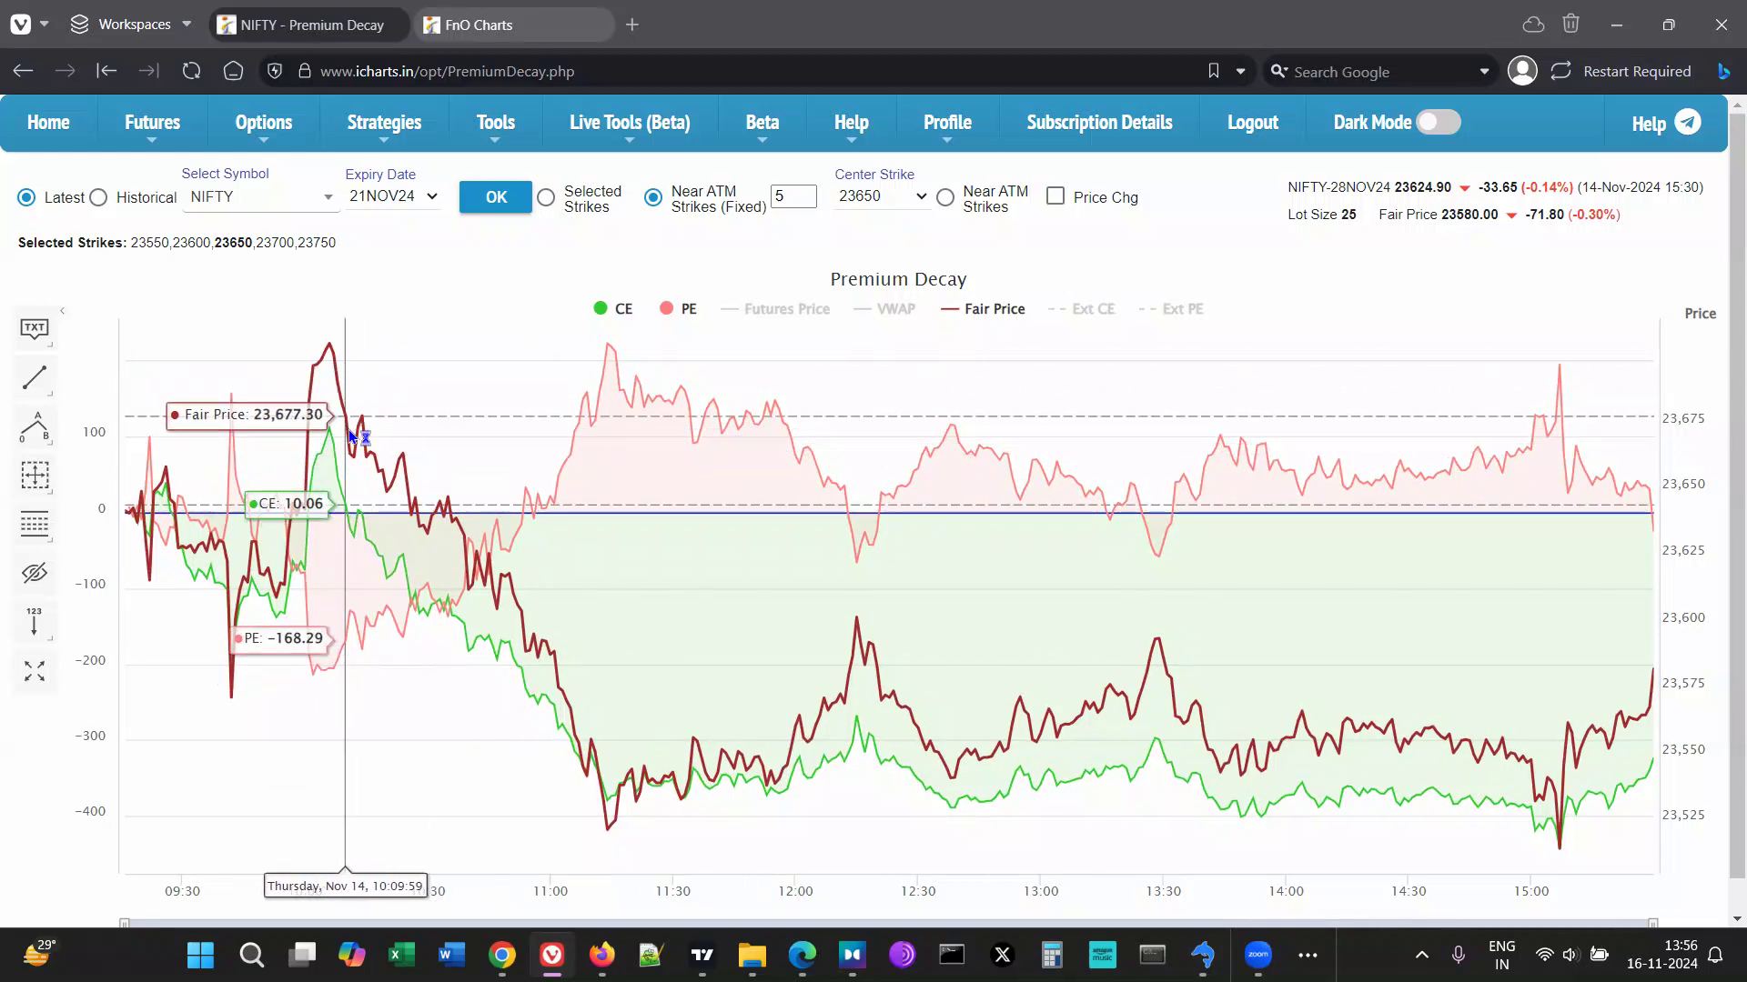
click(1056, 198)
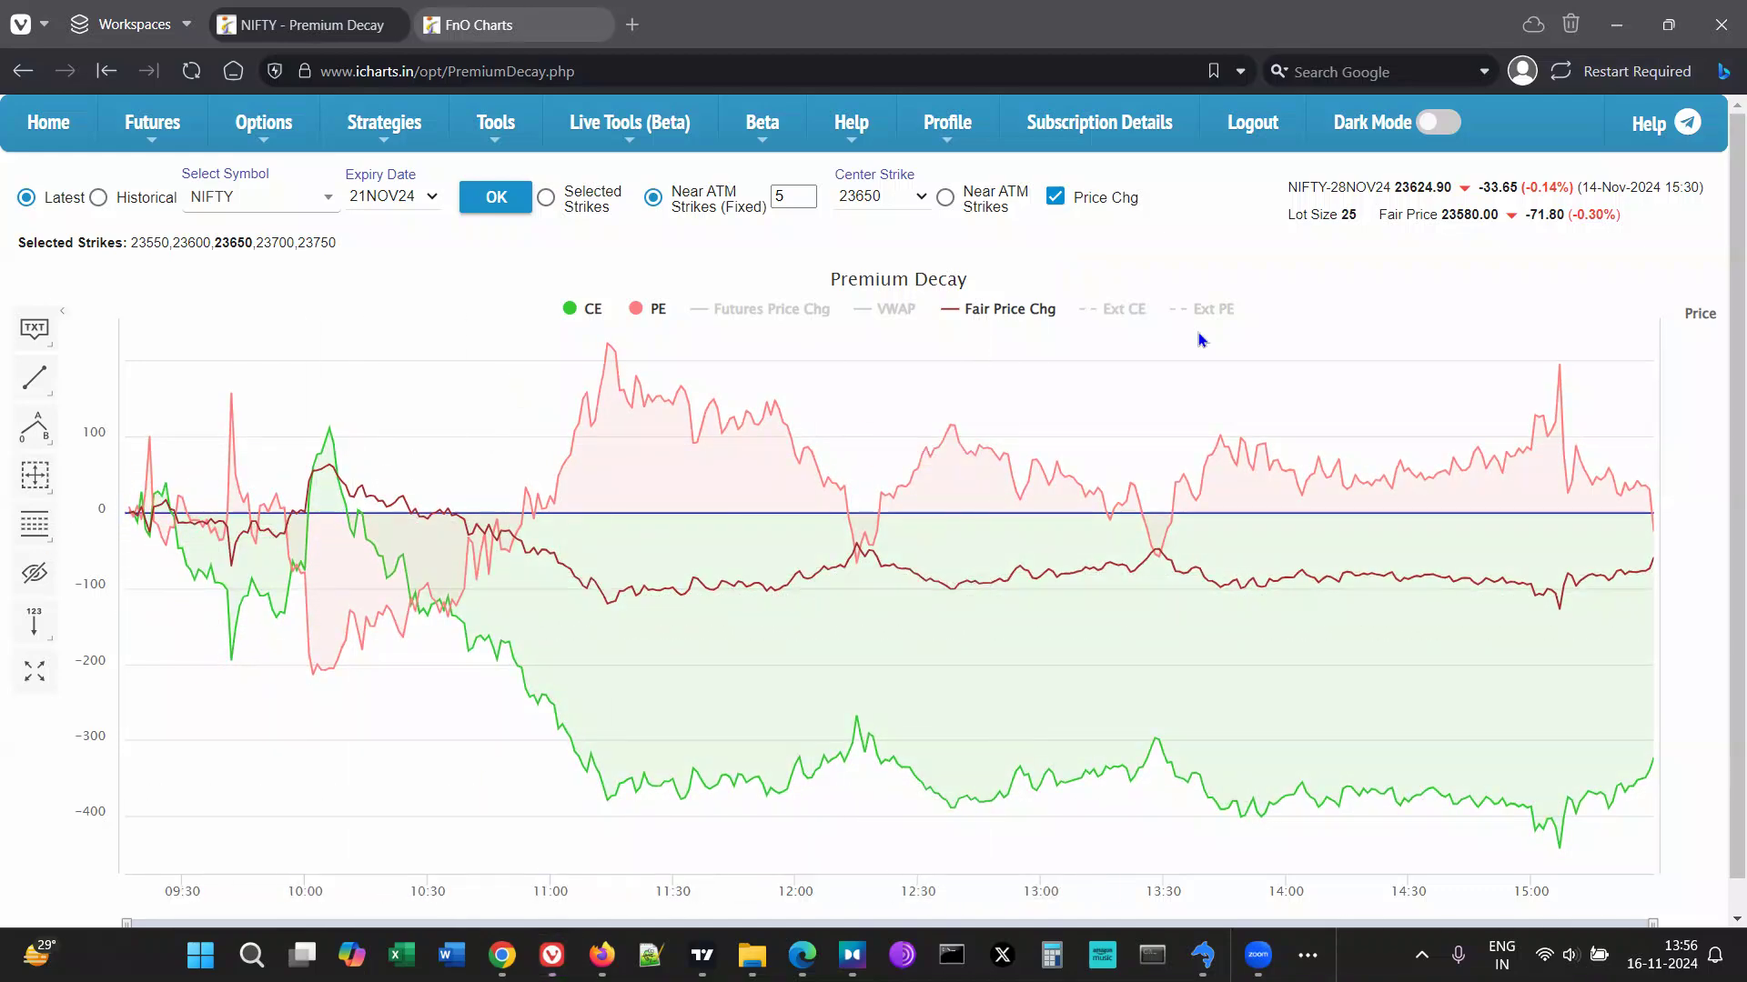
- Collapse the left drawing-tools sidebar so the Premium Decay chart spans the full width
click(61, 315)
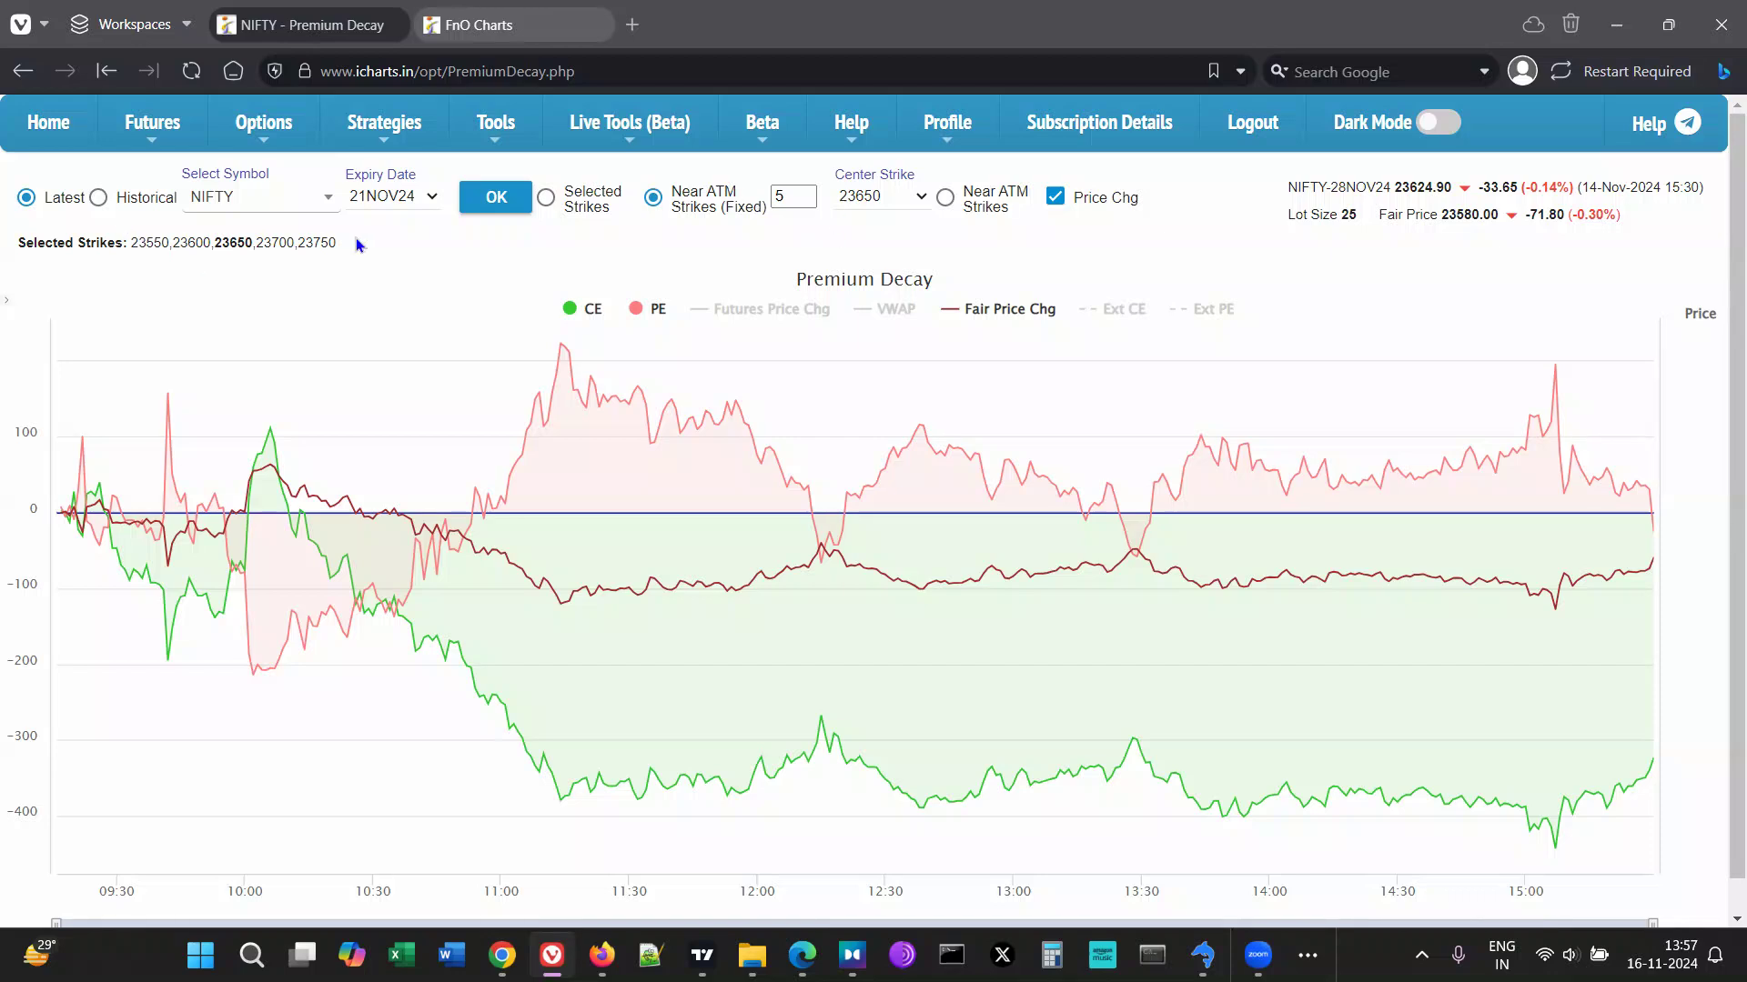
- Clear the strike list selection, refresh the Premium Decay data, and view the 23650 CE/PE charts
drag(134, 246, 349, 250)
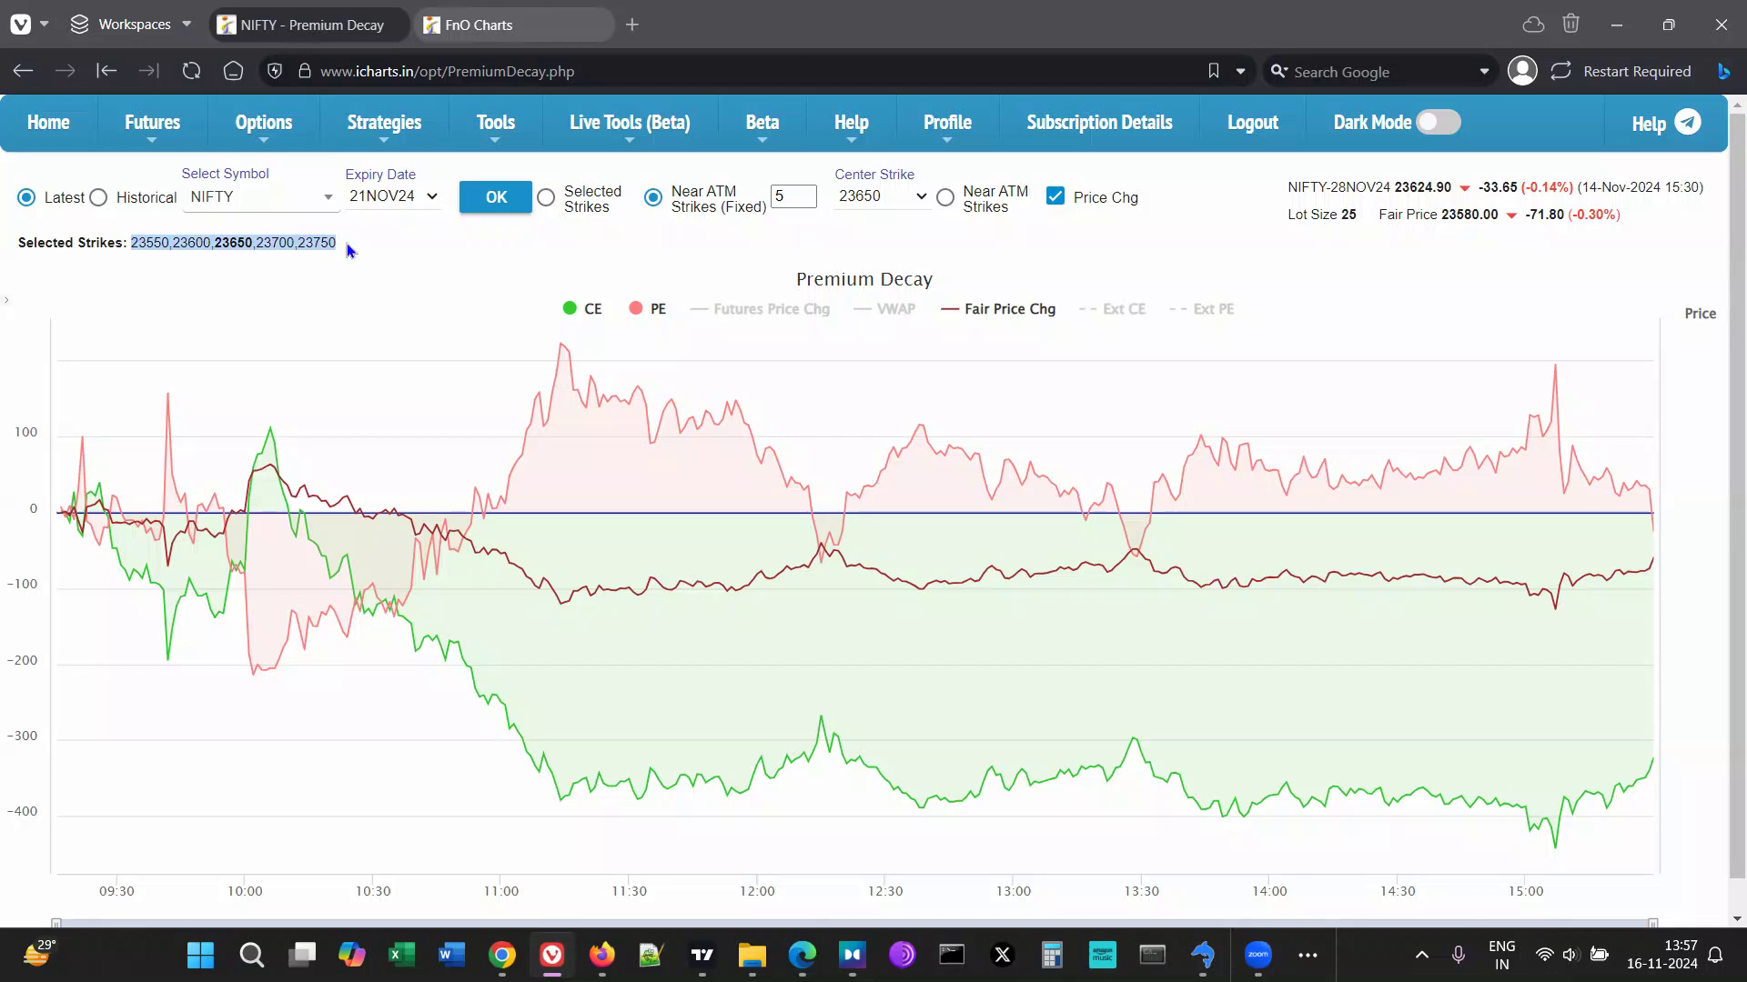
click(353, 251)
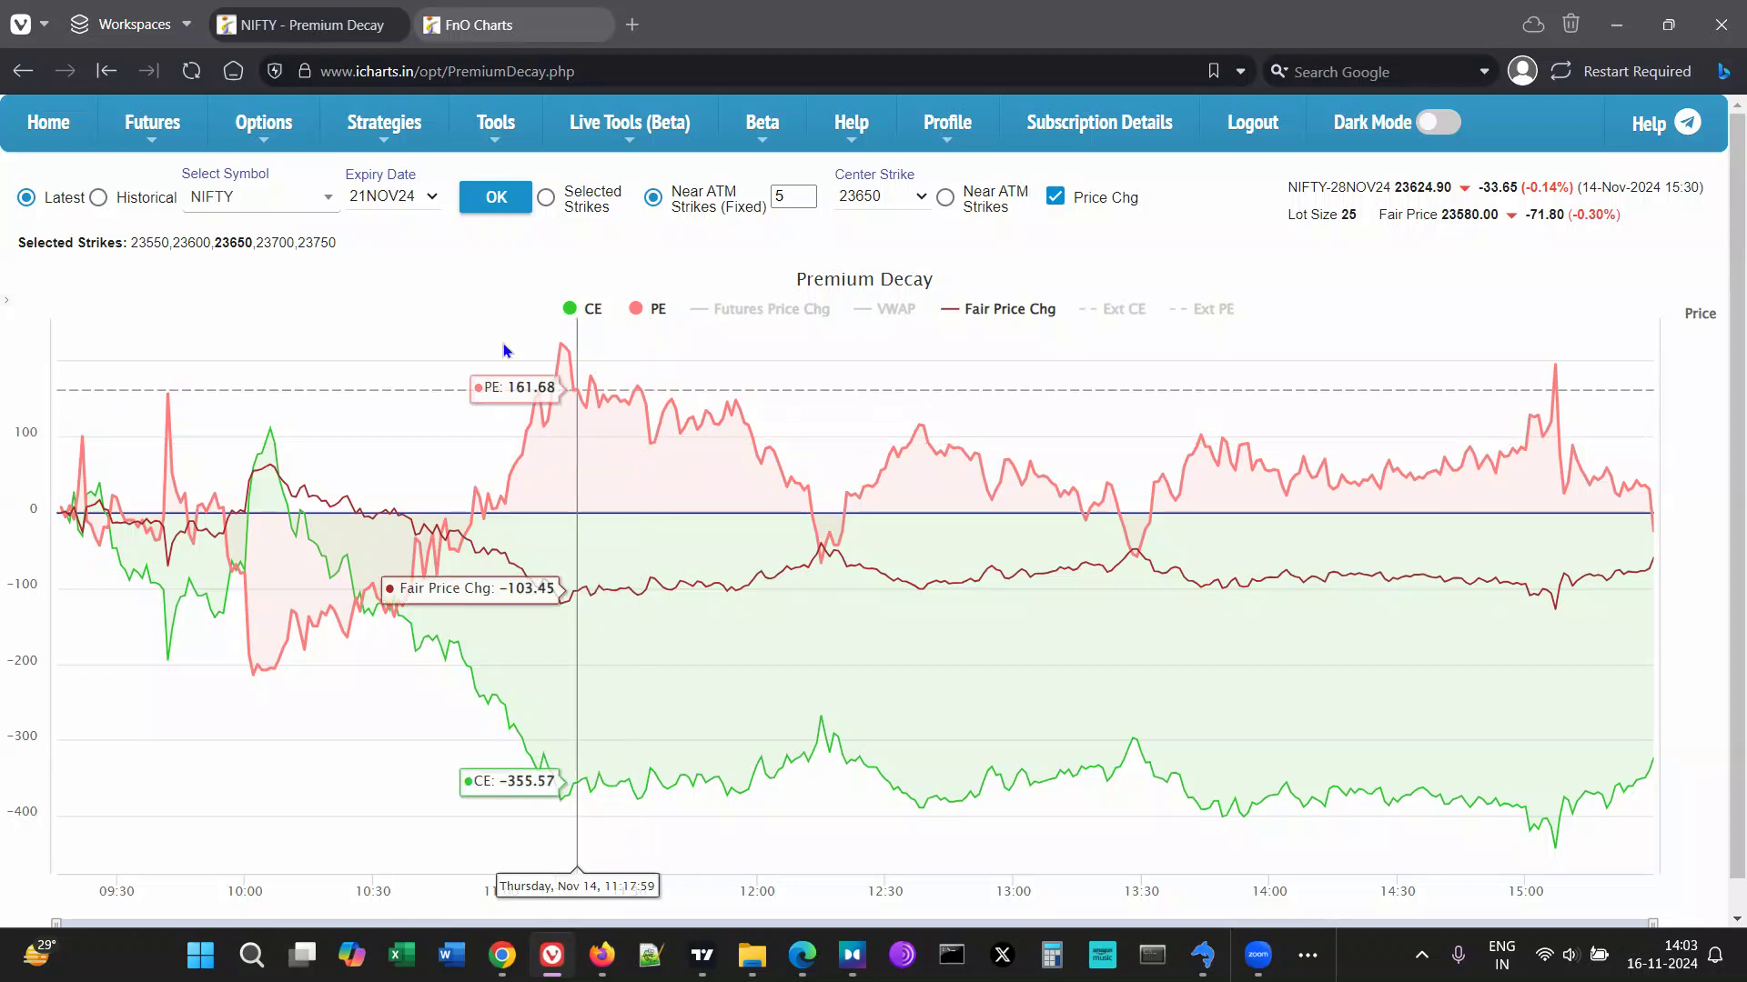
click(496, 198)
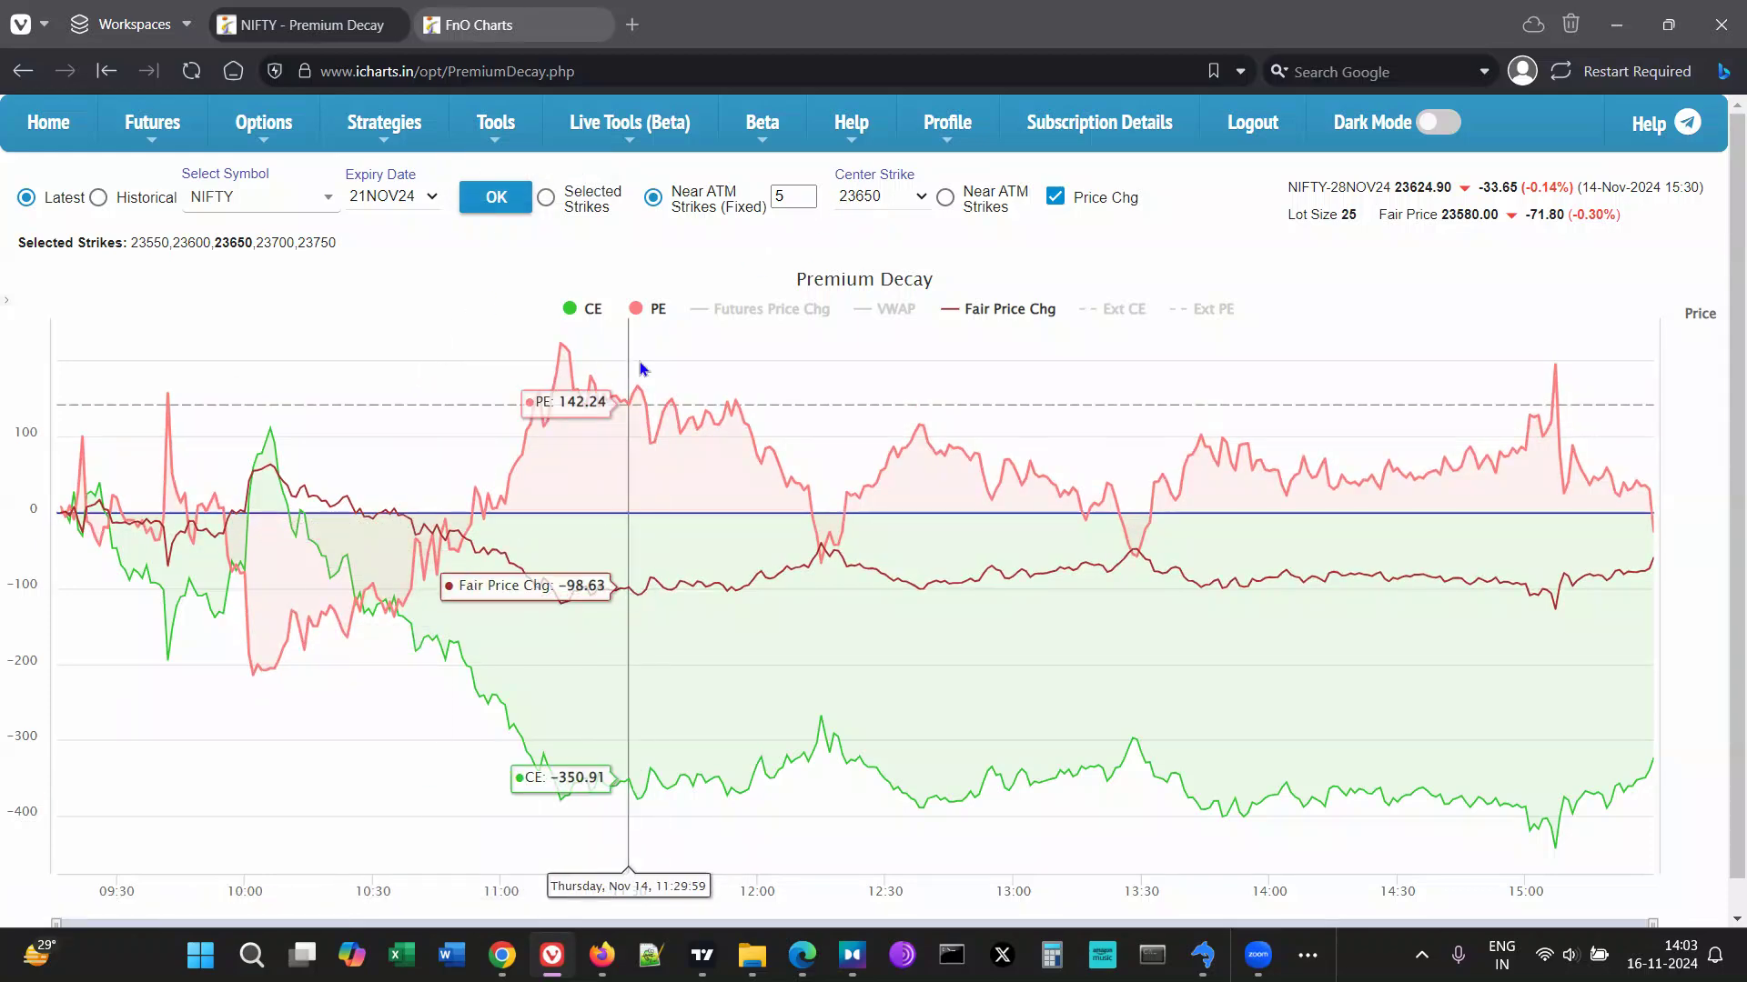
click(499, 27)
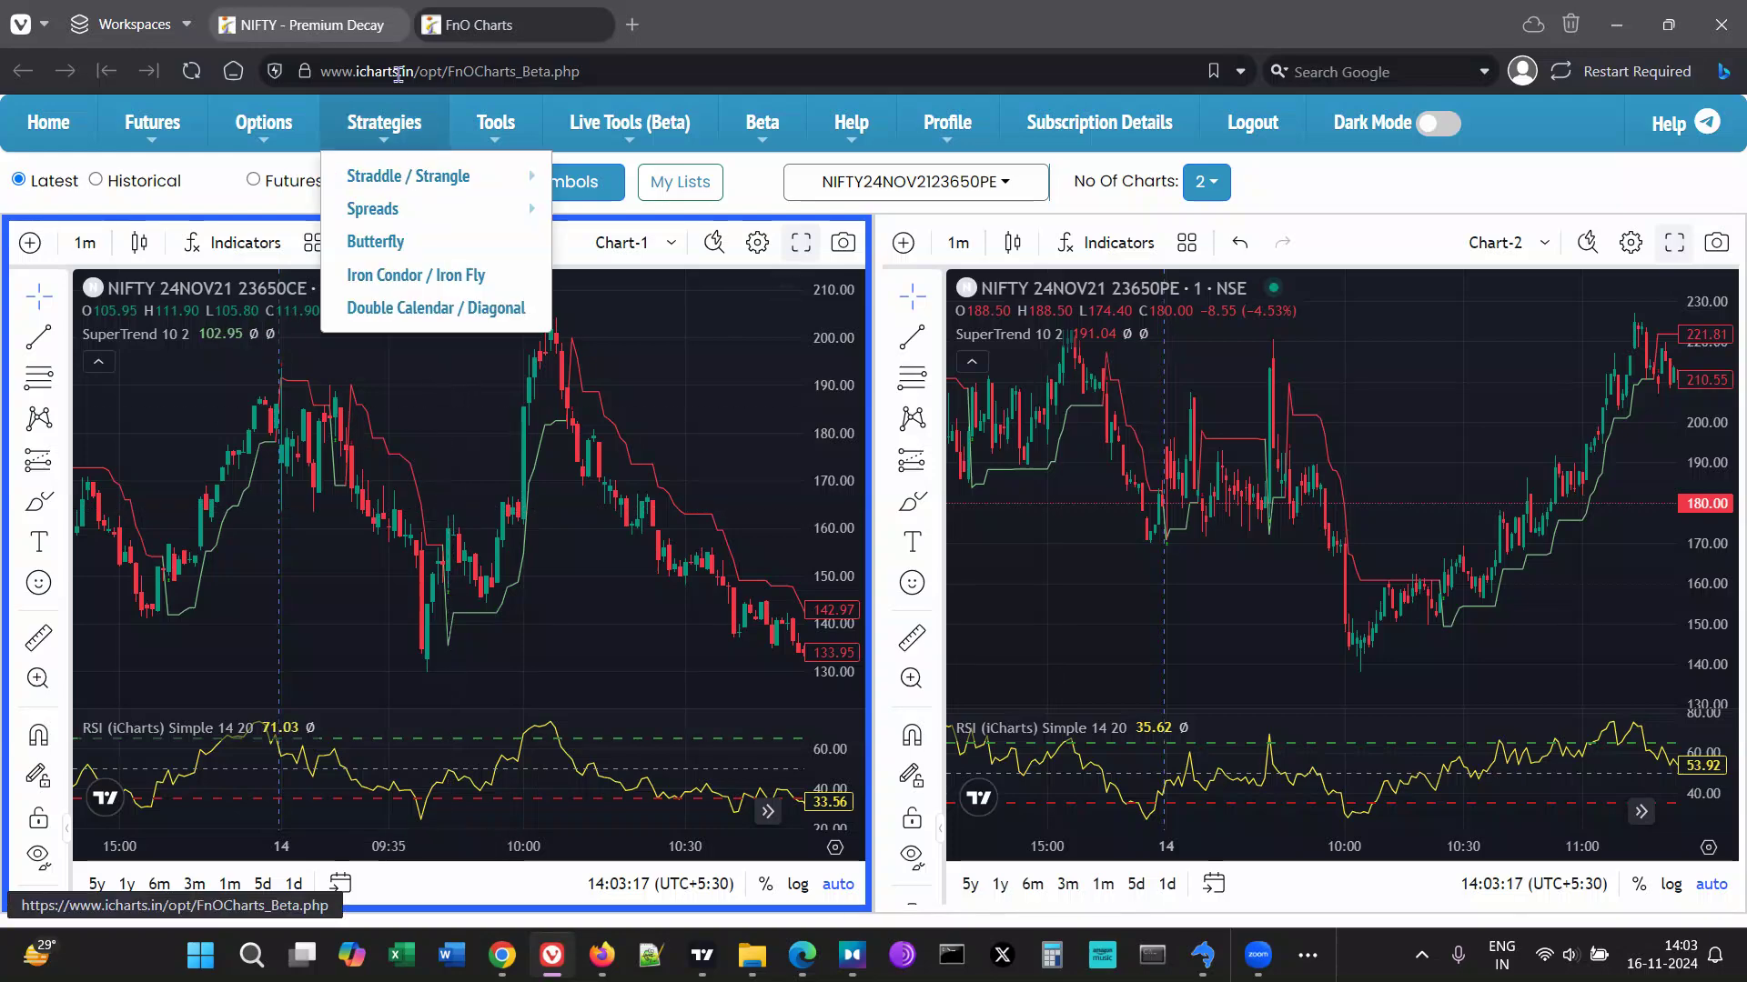
- Zoom Chart-2 on the FnO Charts page, then go back to the NIFTY Premium Decay chart
click(300, 25)
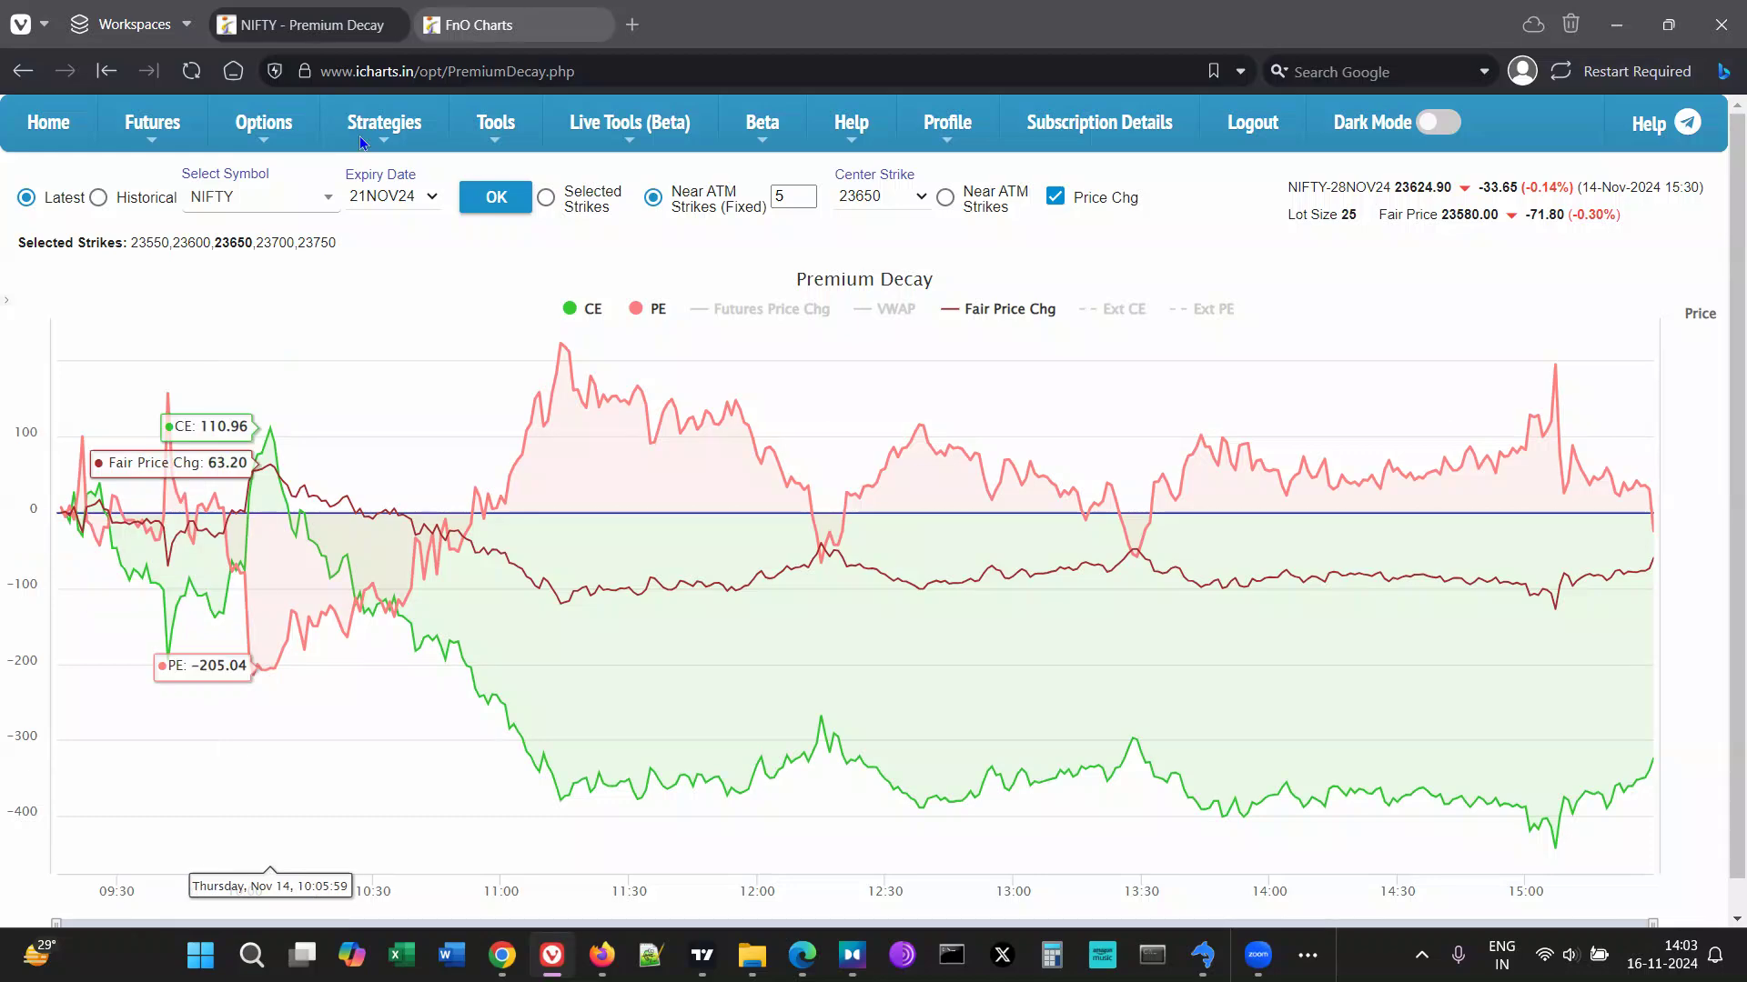
click(509, 25)
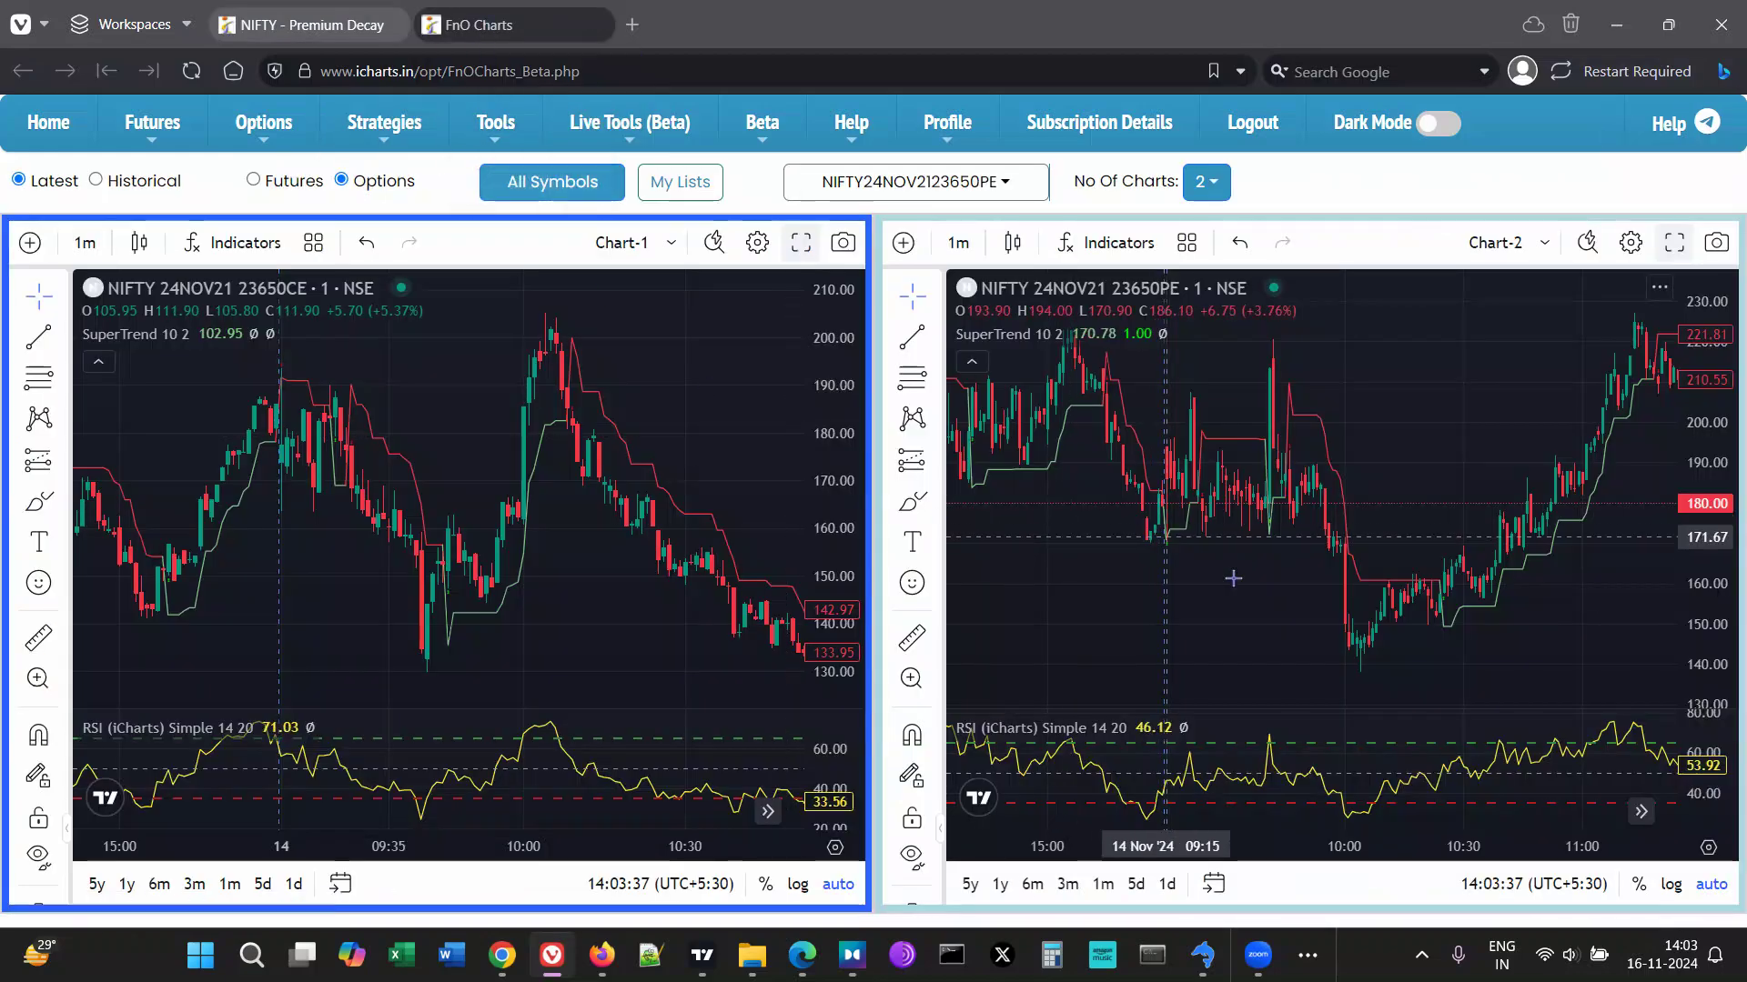
scroll(1284, 605, up, 3)
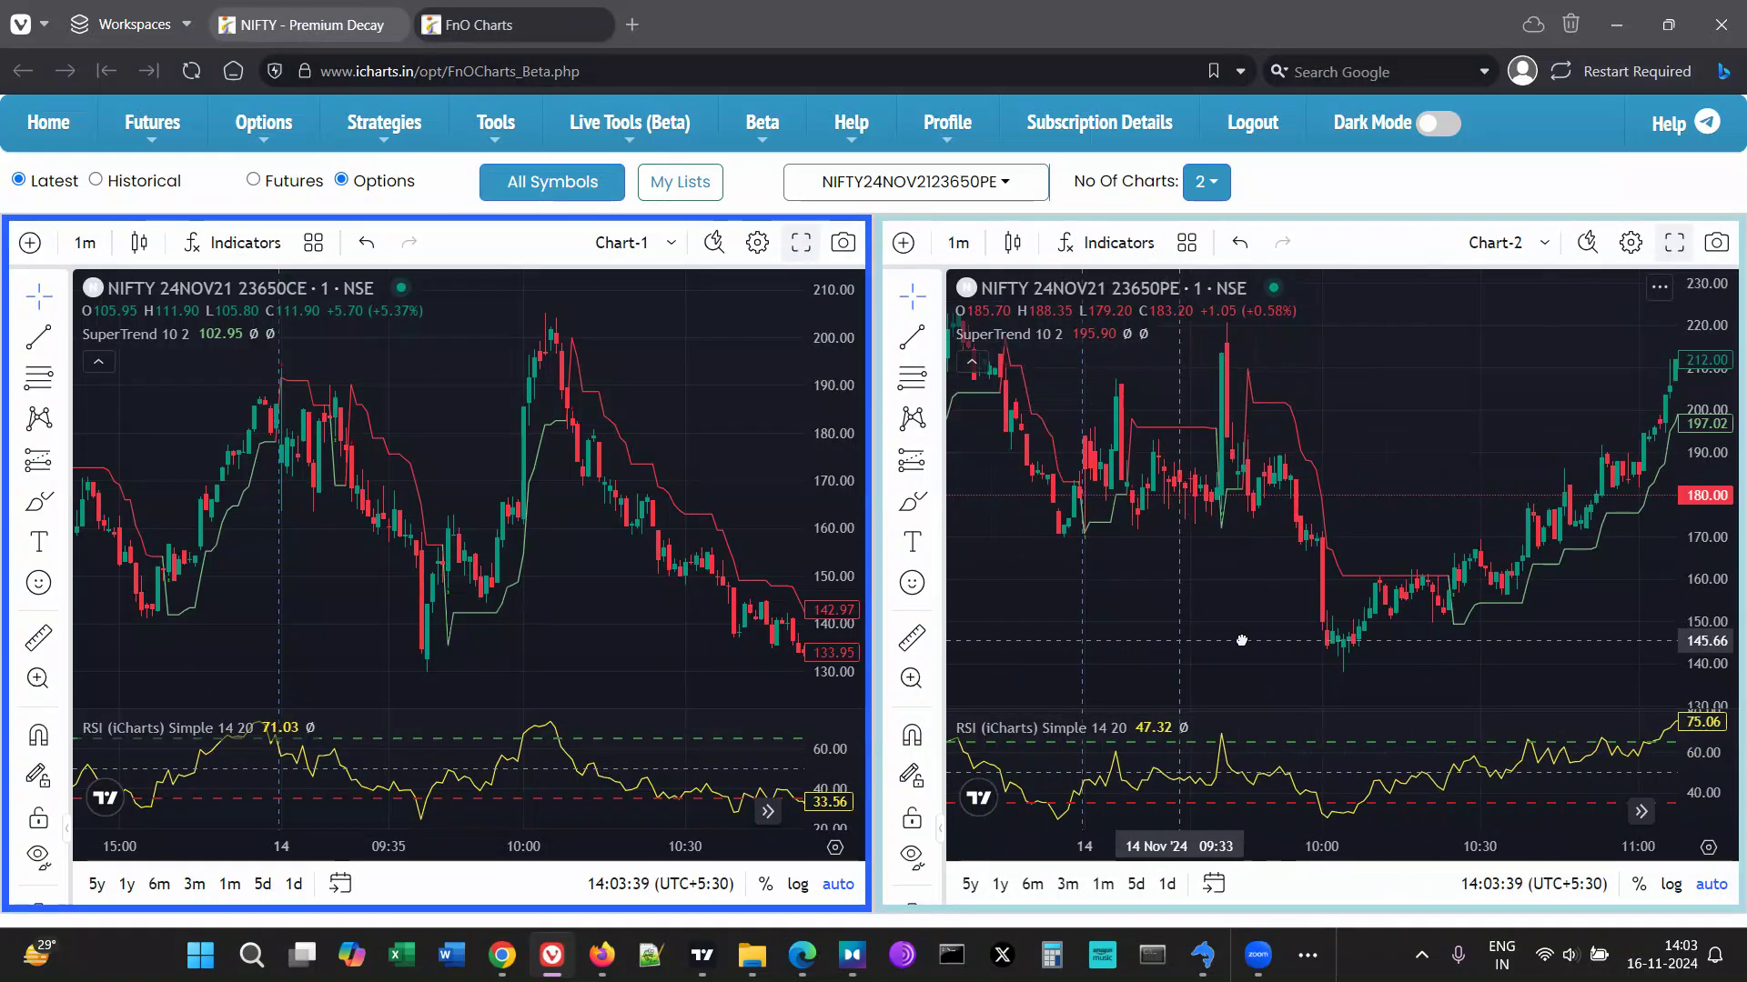
scroll(1350, 646, up, 3)
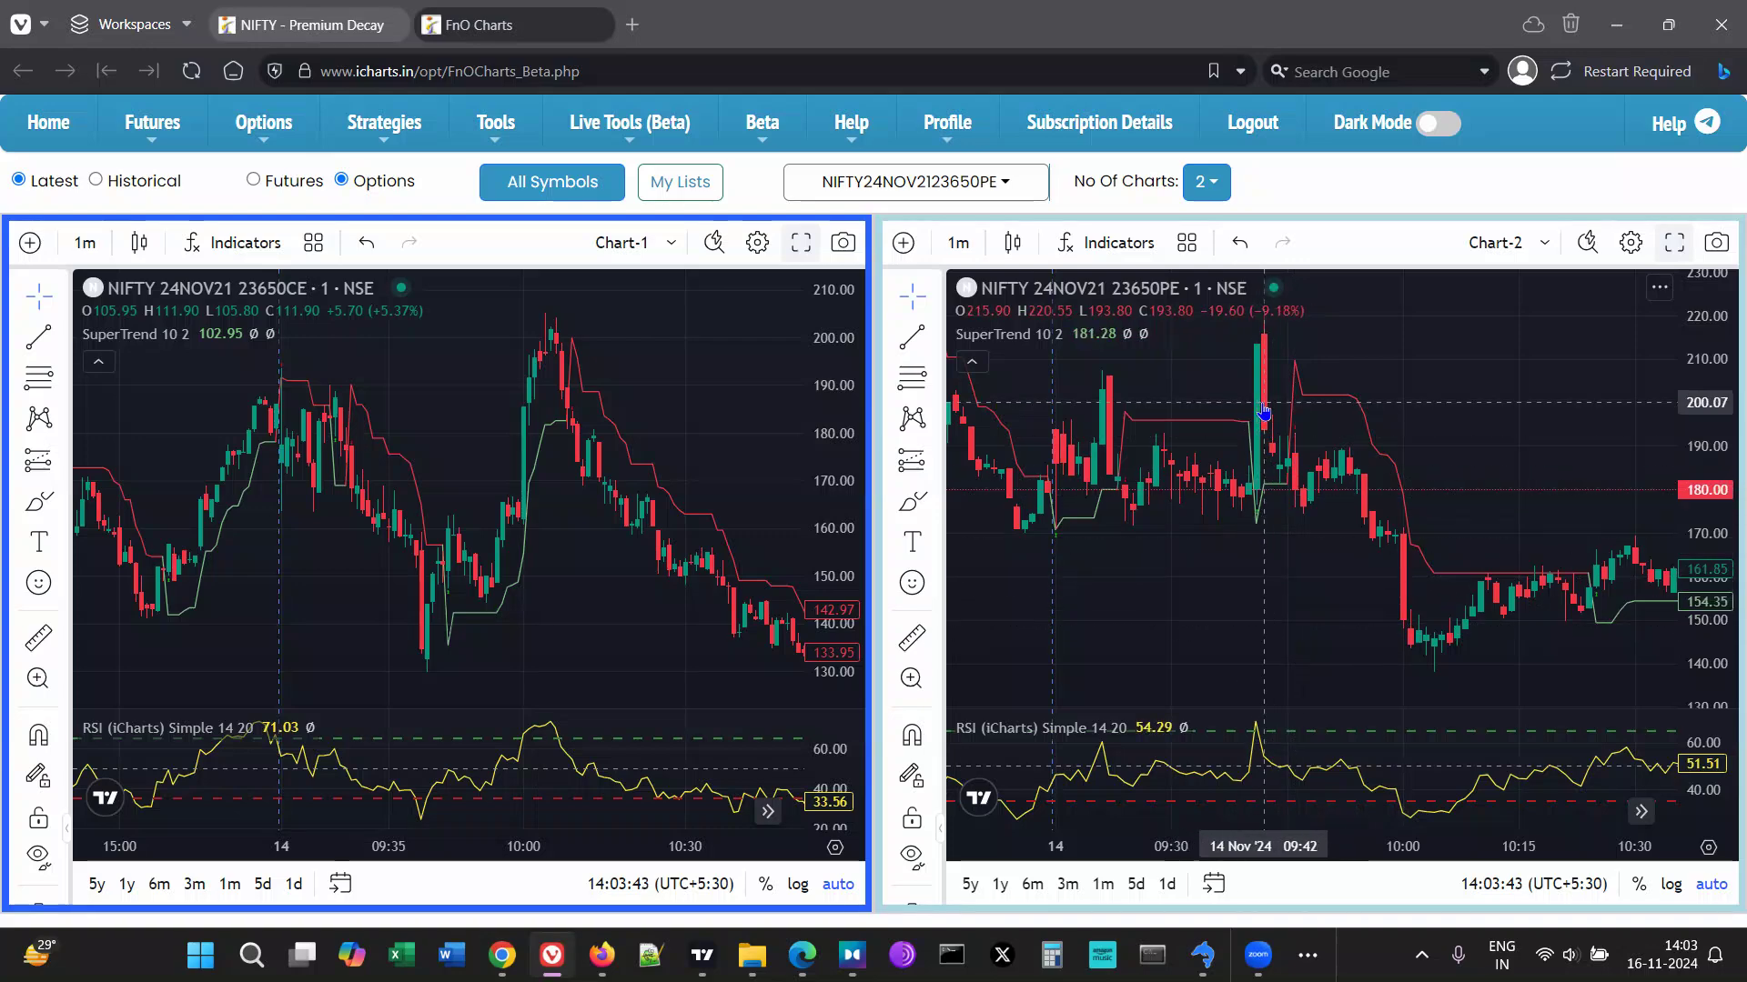
scroll(1264, 412, down, 4)
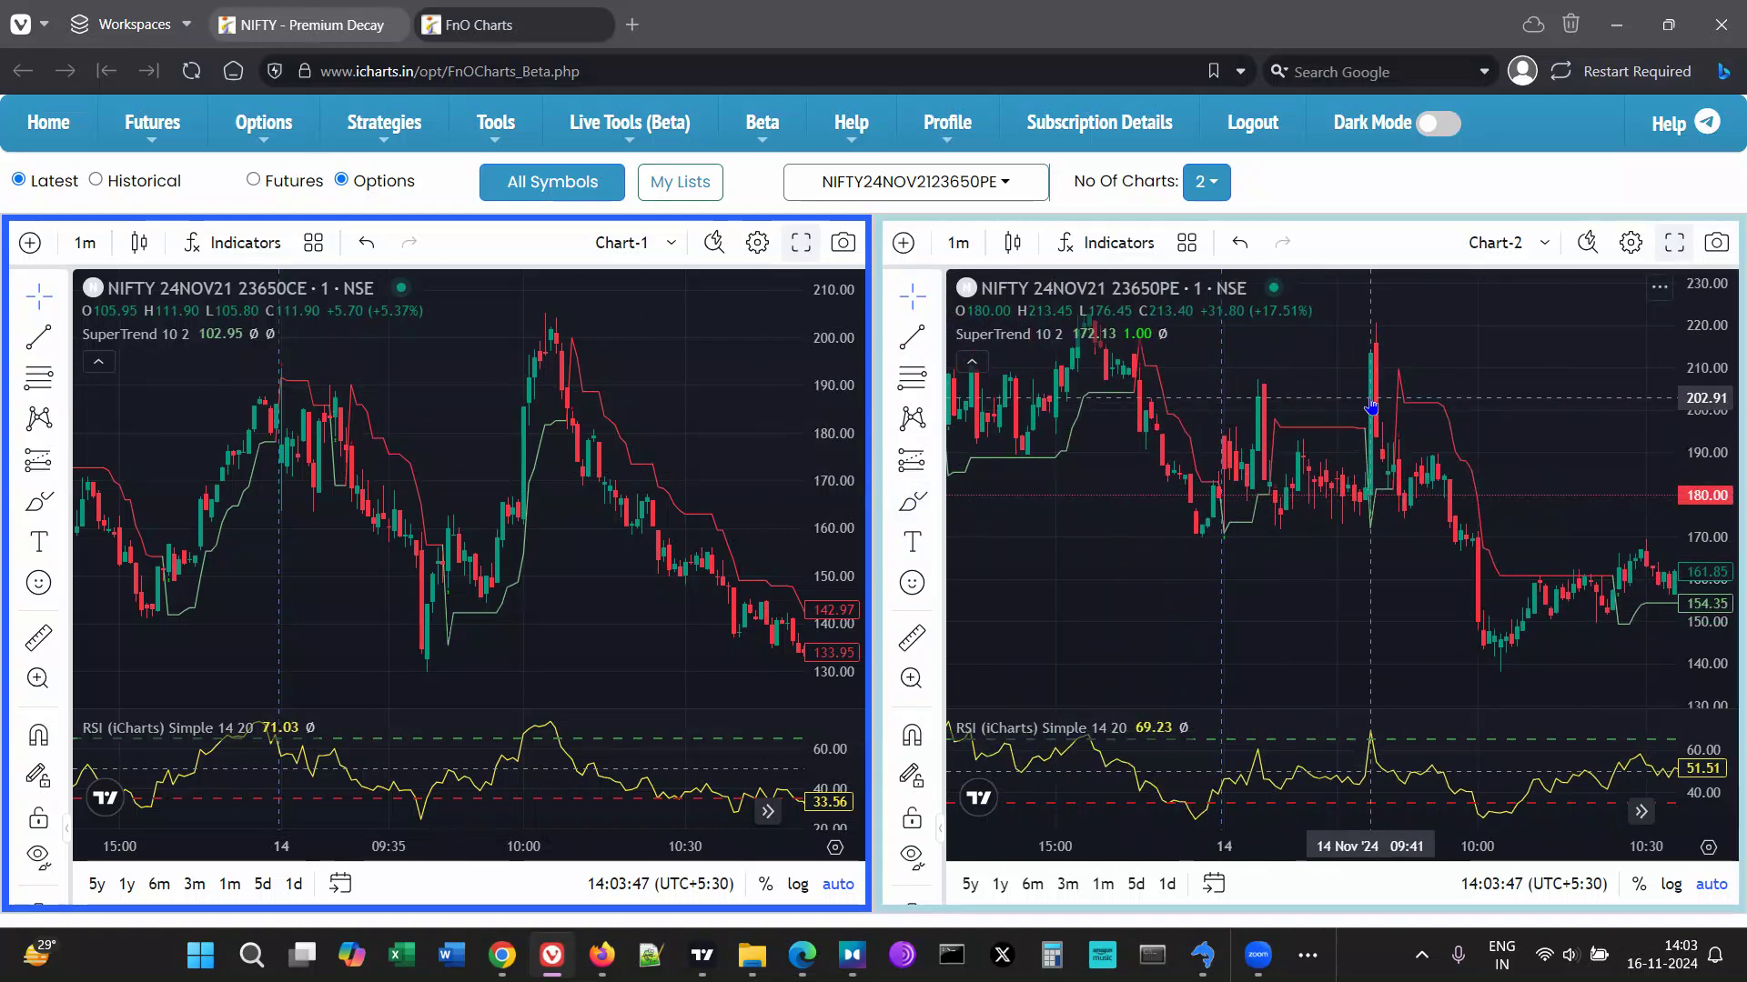
scroll(1371, 407, up, 3)
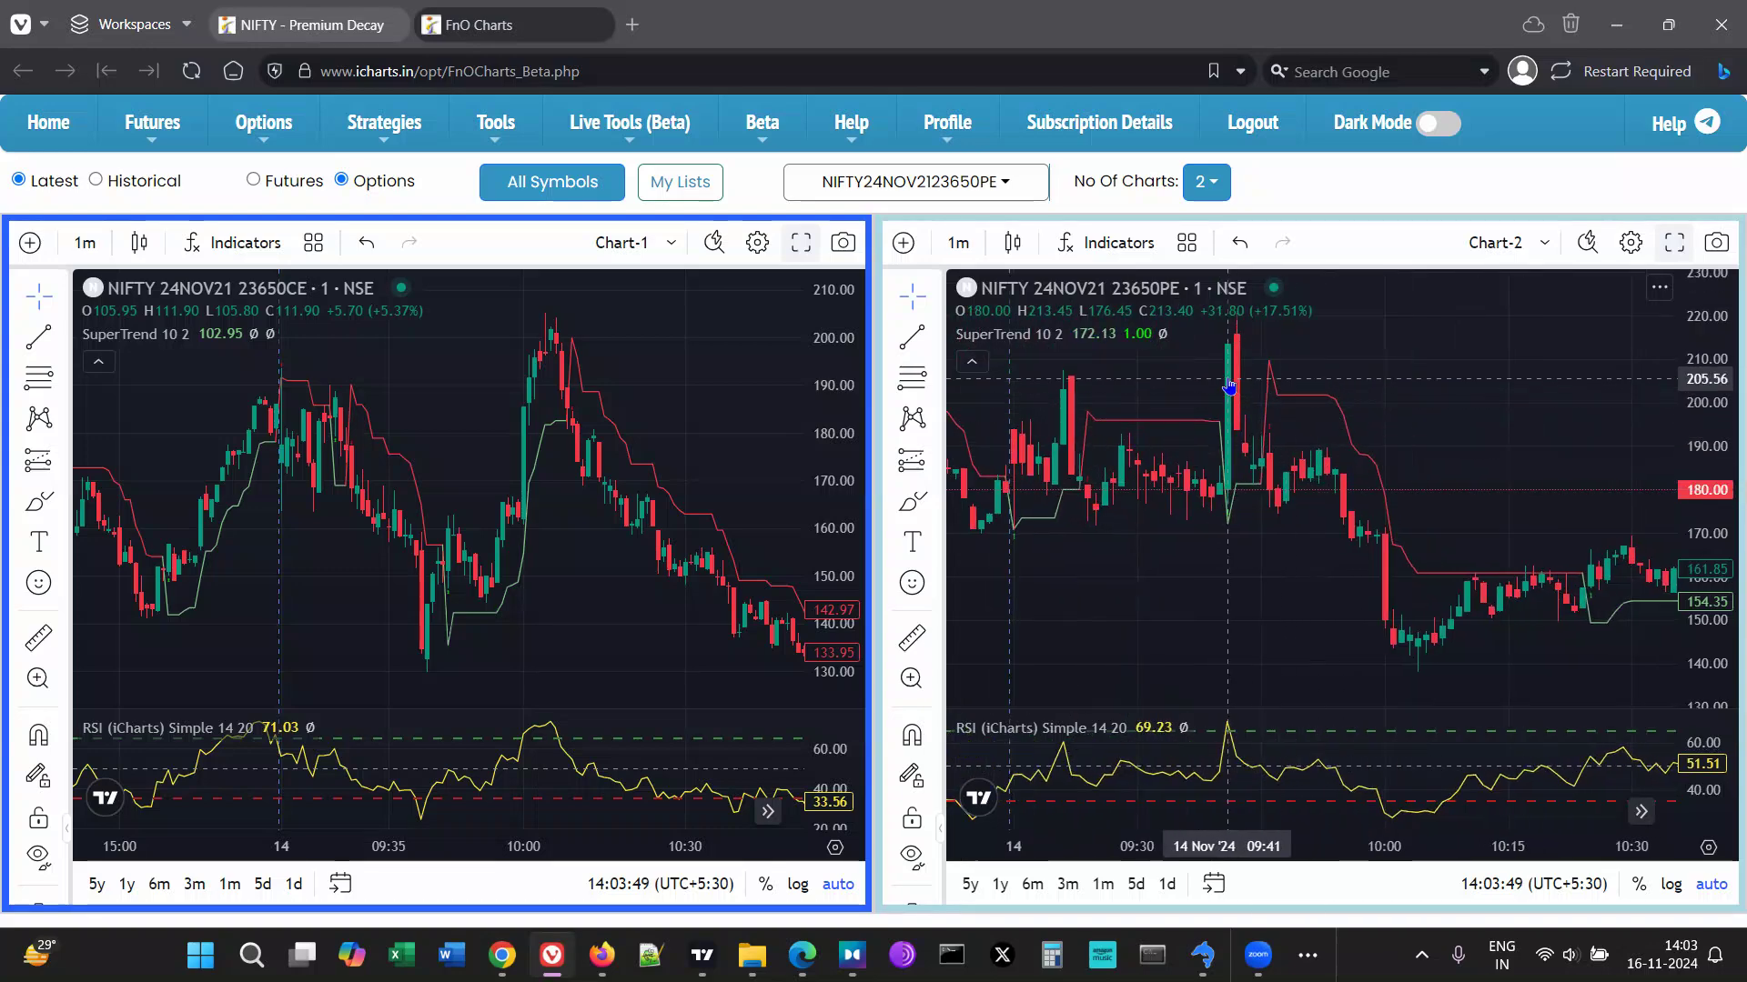
scroll(1255, 379, down, 1)
click(300, 24)
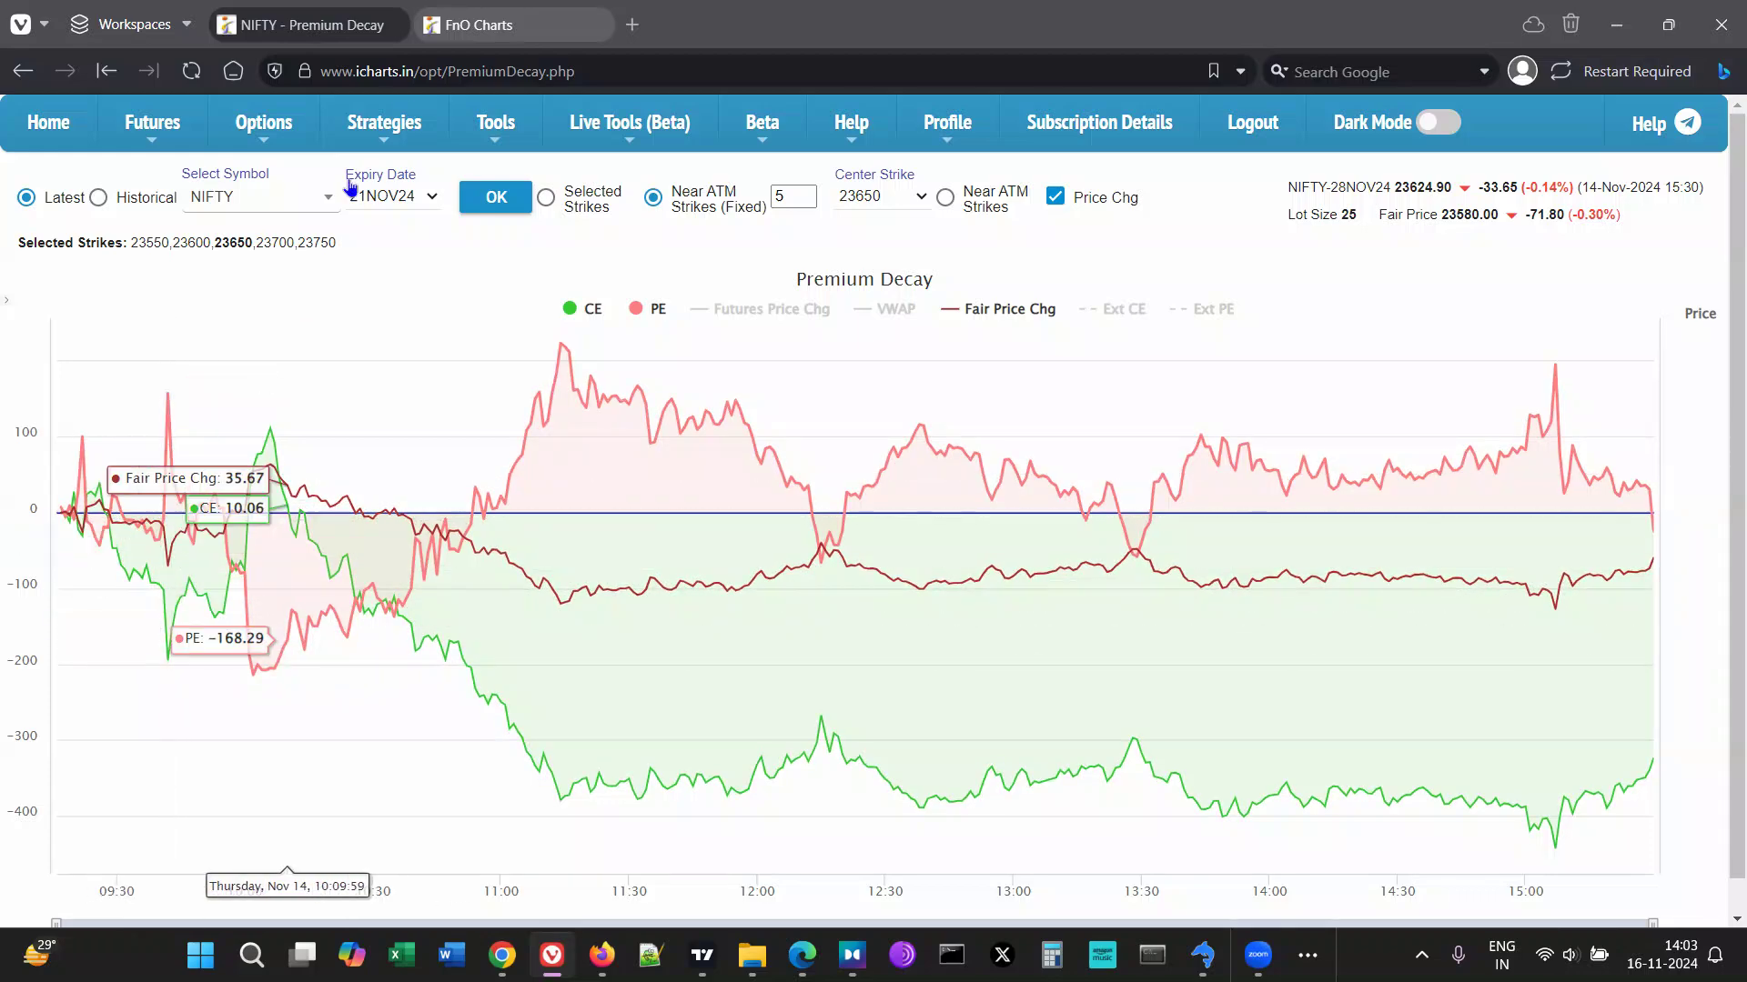
- Check the Premium Decay chart, then show the 23650 CE and PE candlestick charts side by side
click(437, 32)
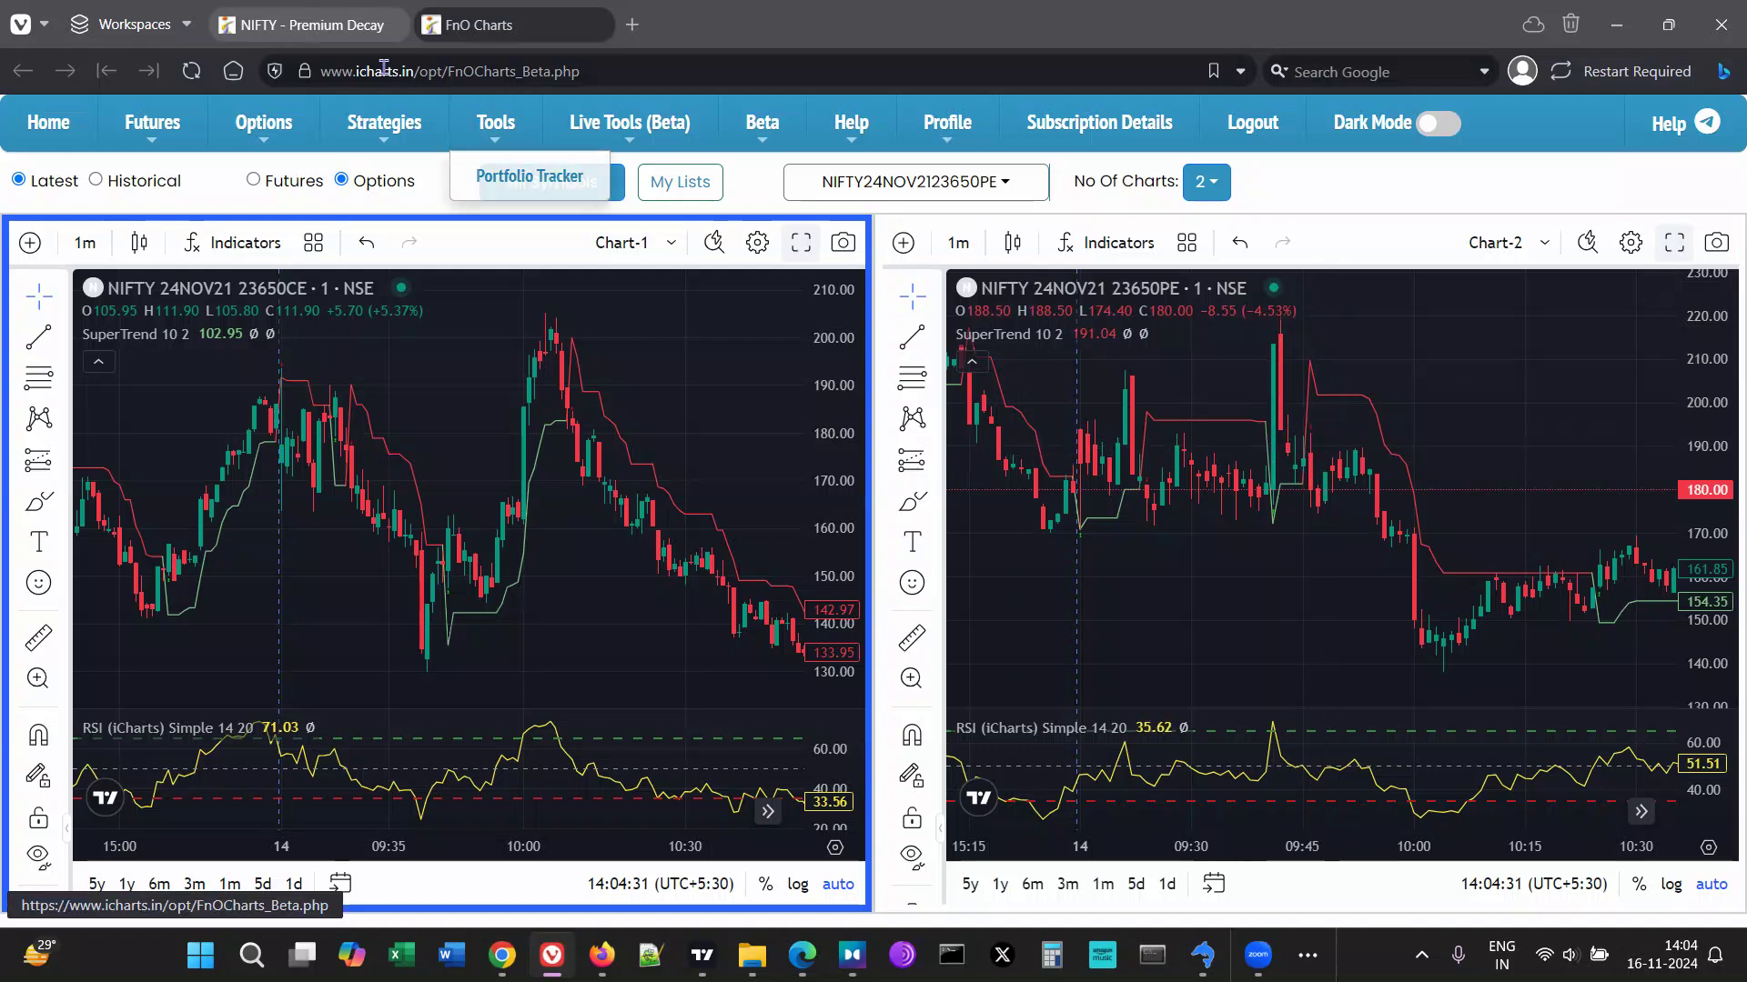
click(315, 41)
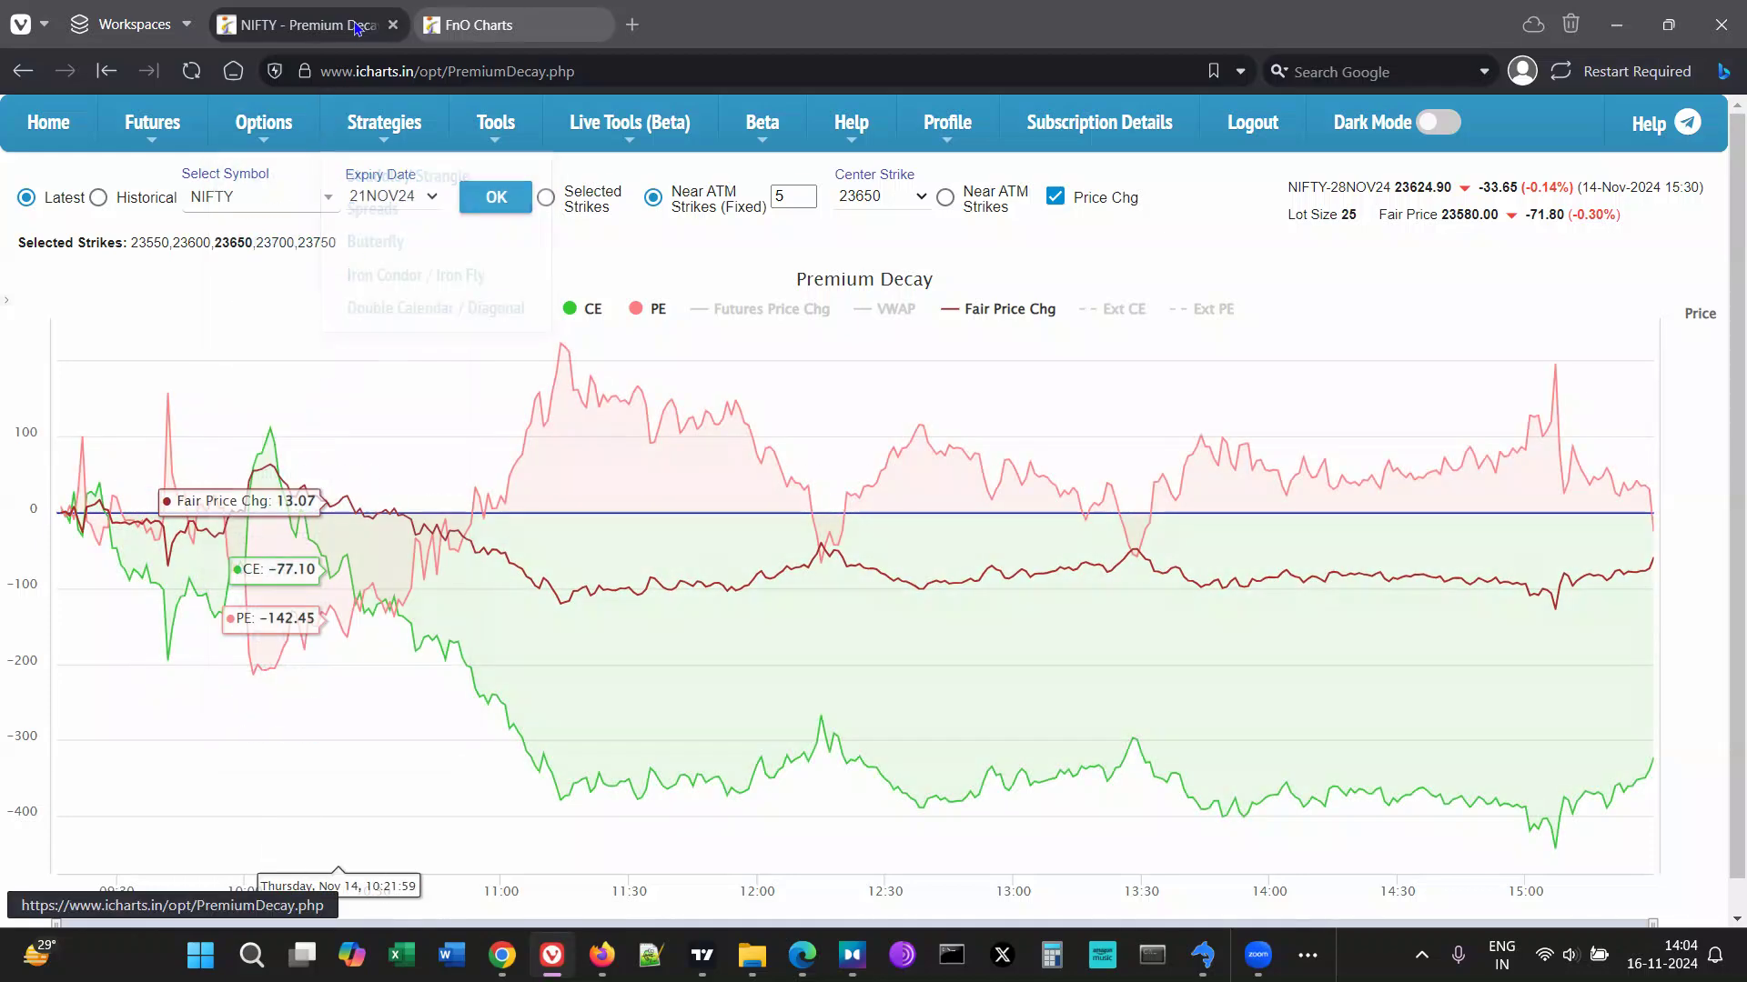
click(514, 25)
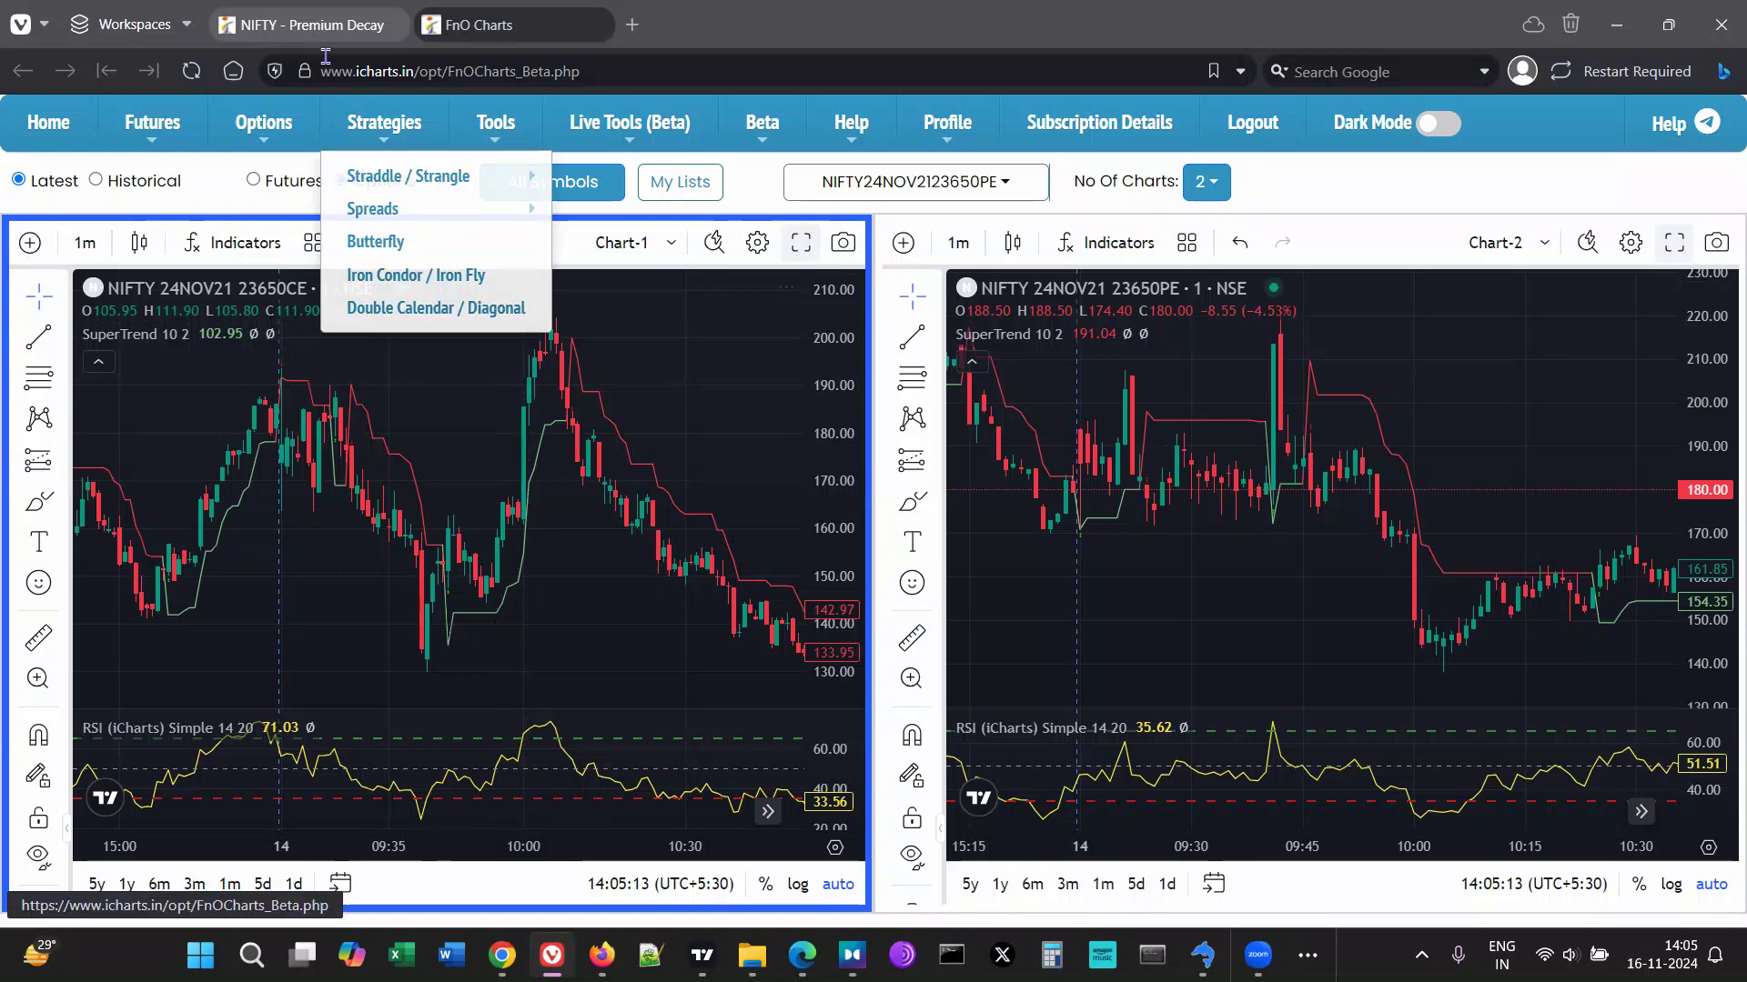
- Compare Premium Decay with the candlesticks and pan the 23650 PE chart to about 11:30
click(300, 25)
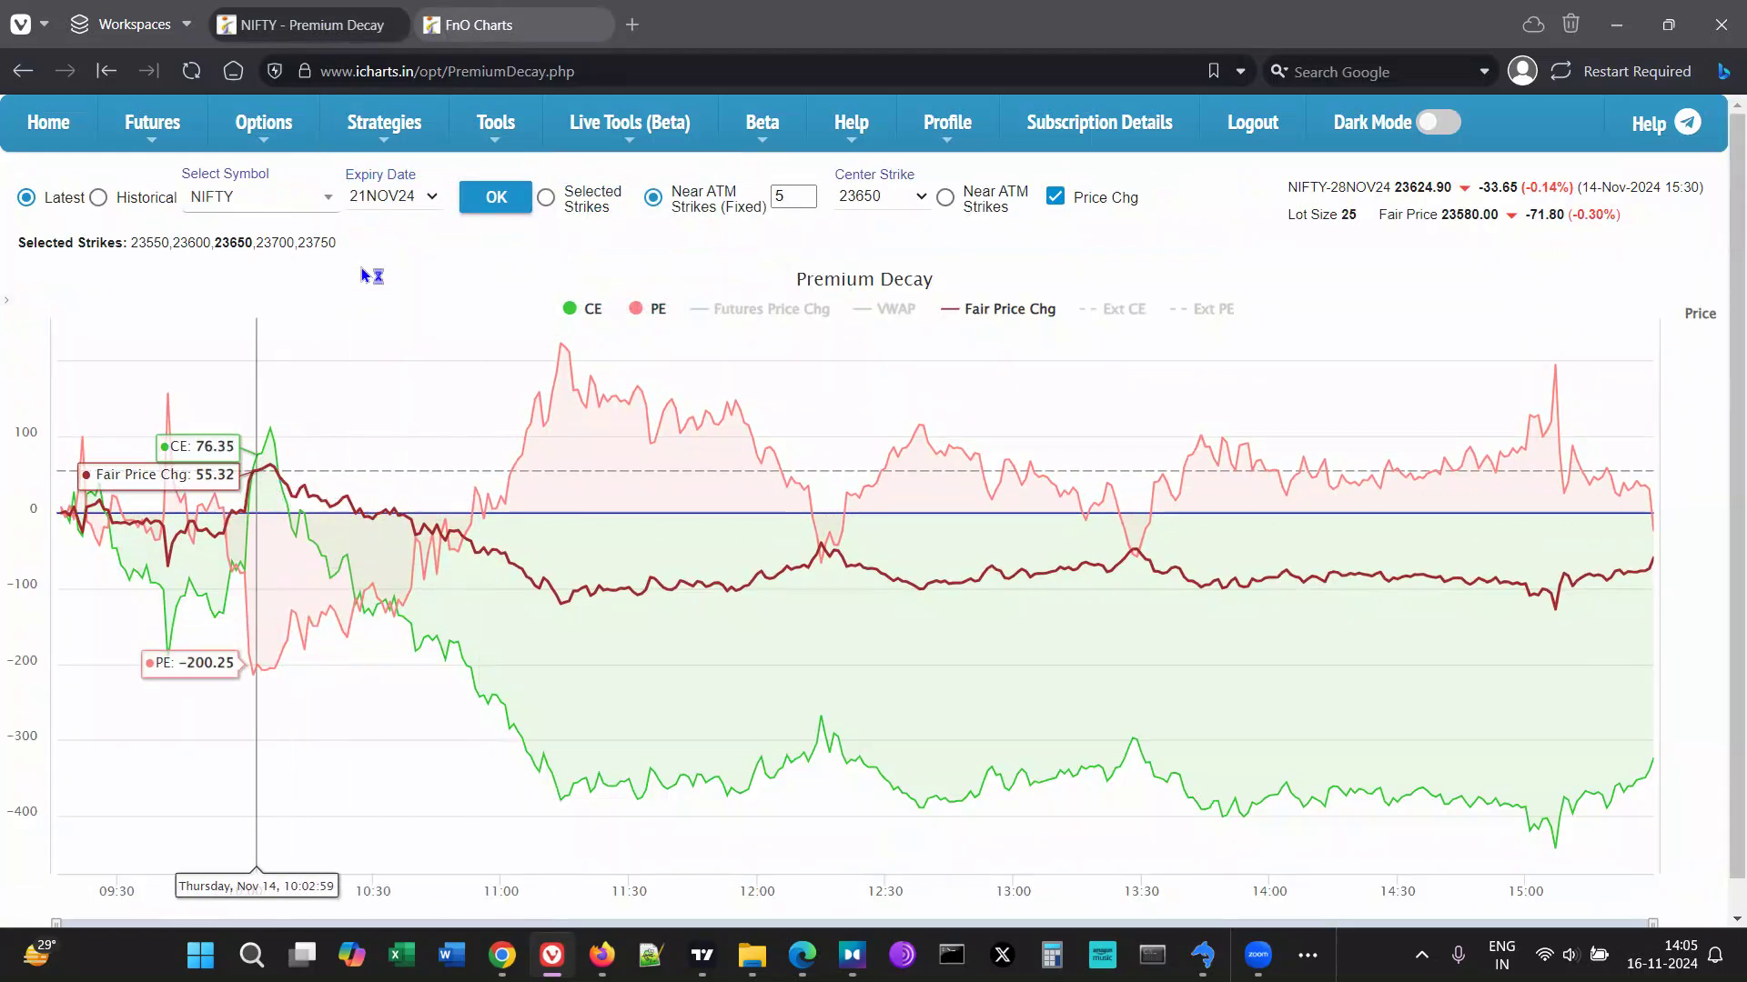
click(514, 24)
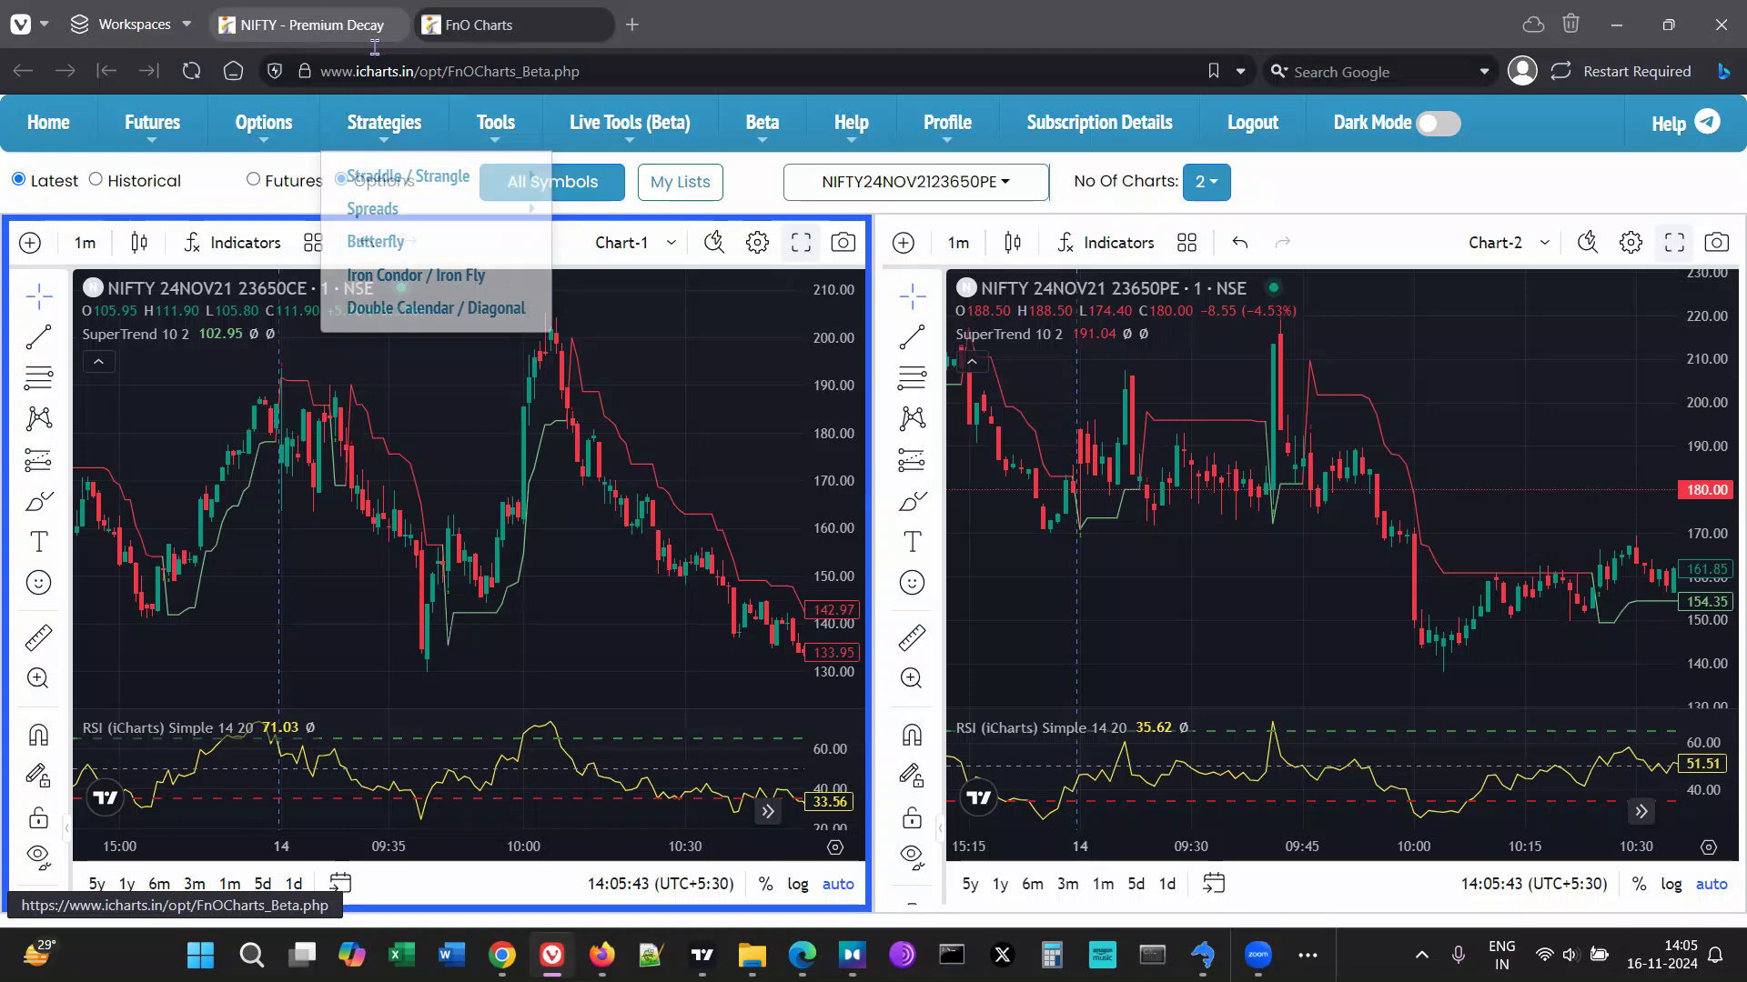
click(300, 25)
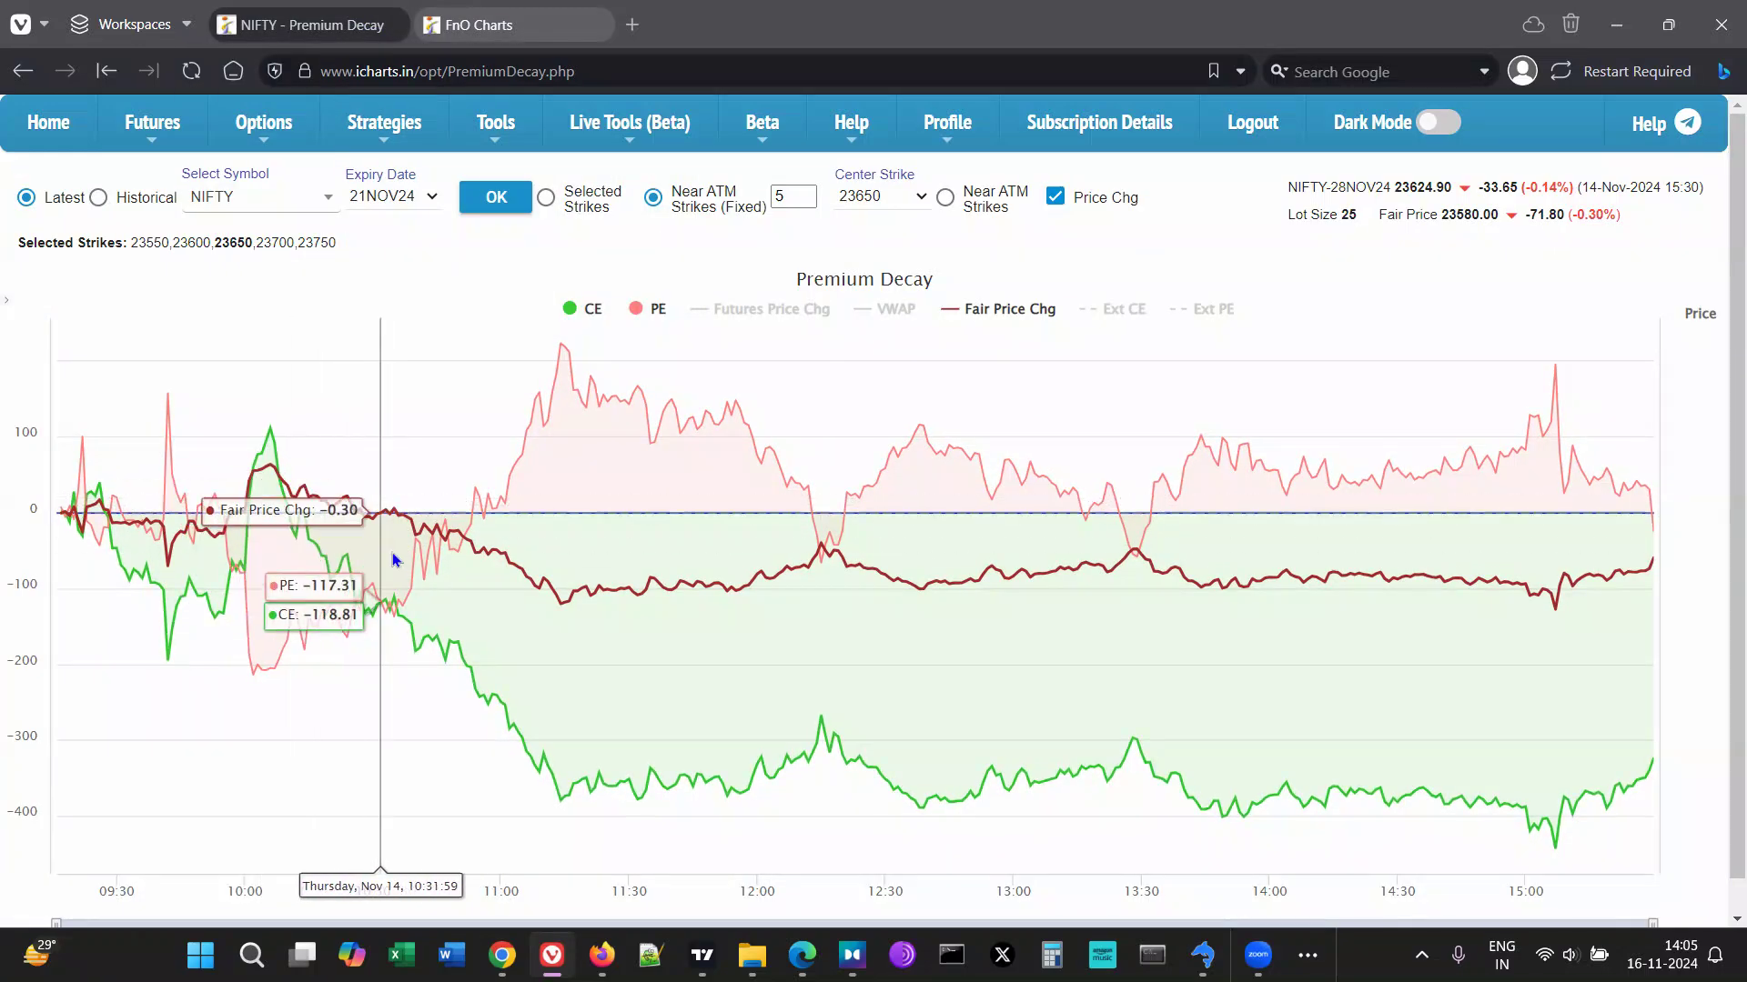
click(513, 25)
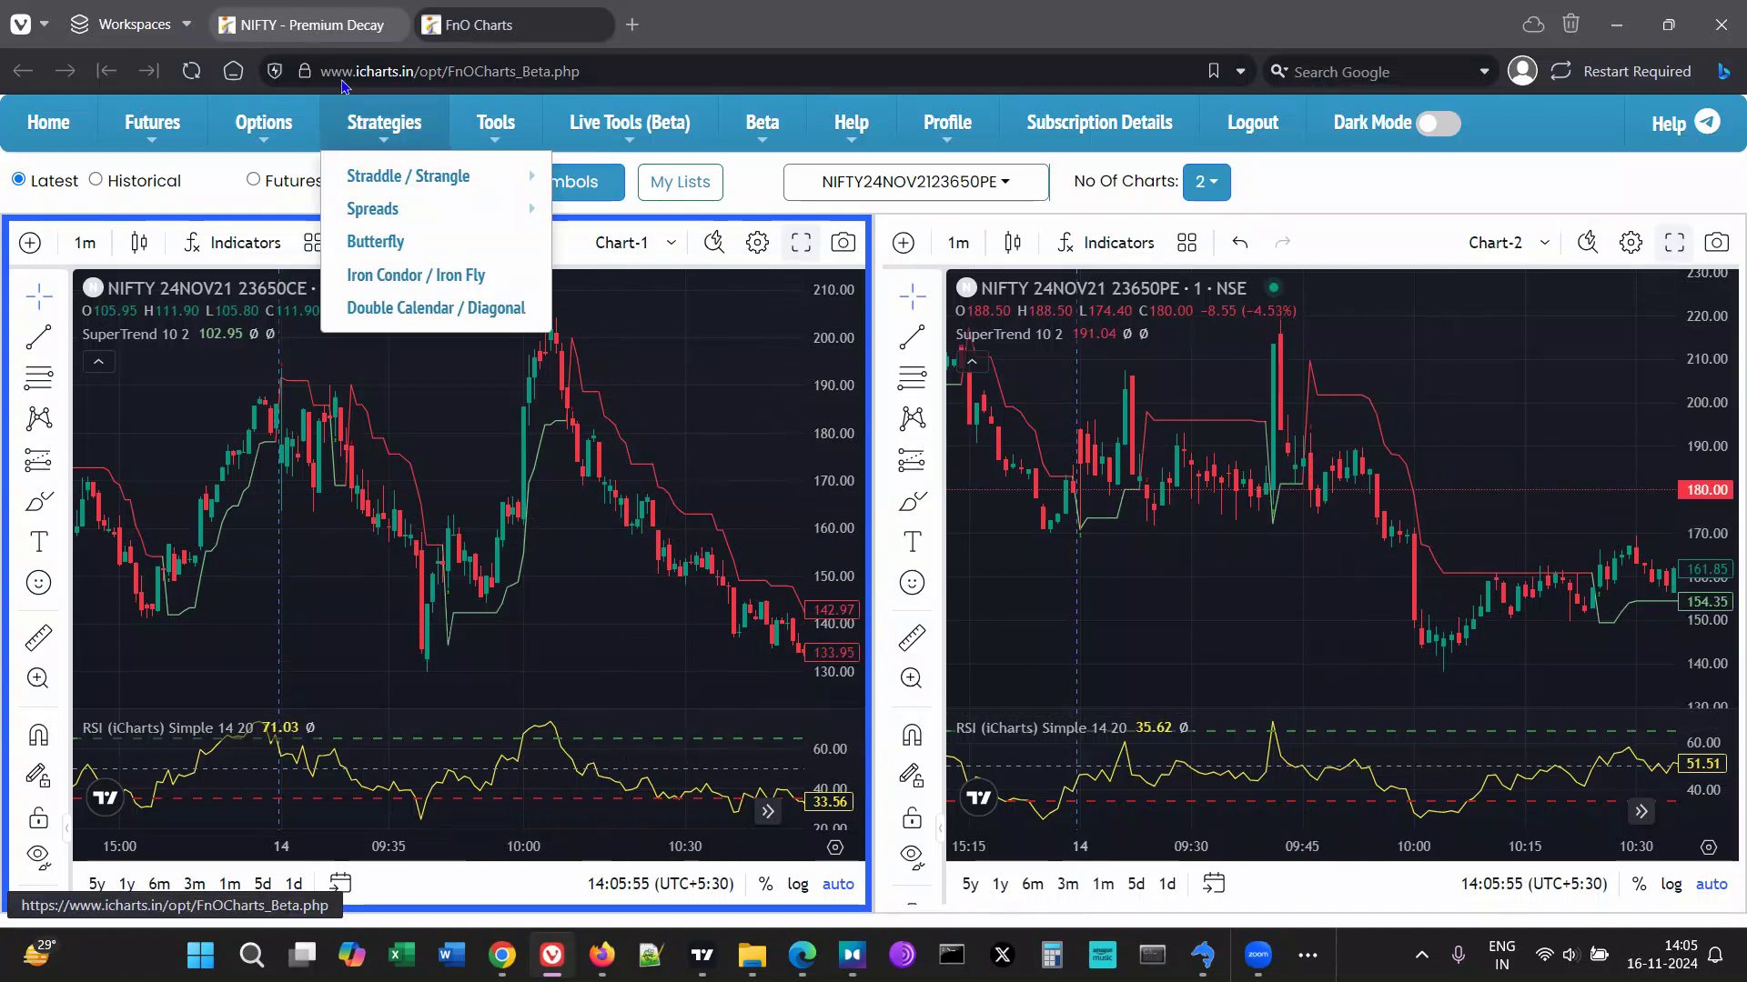
click(301, 25)
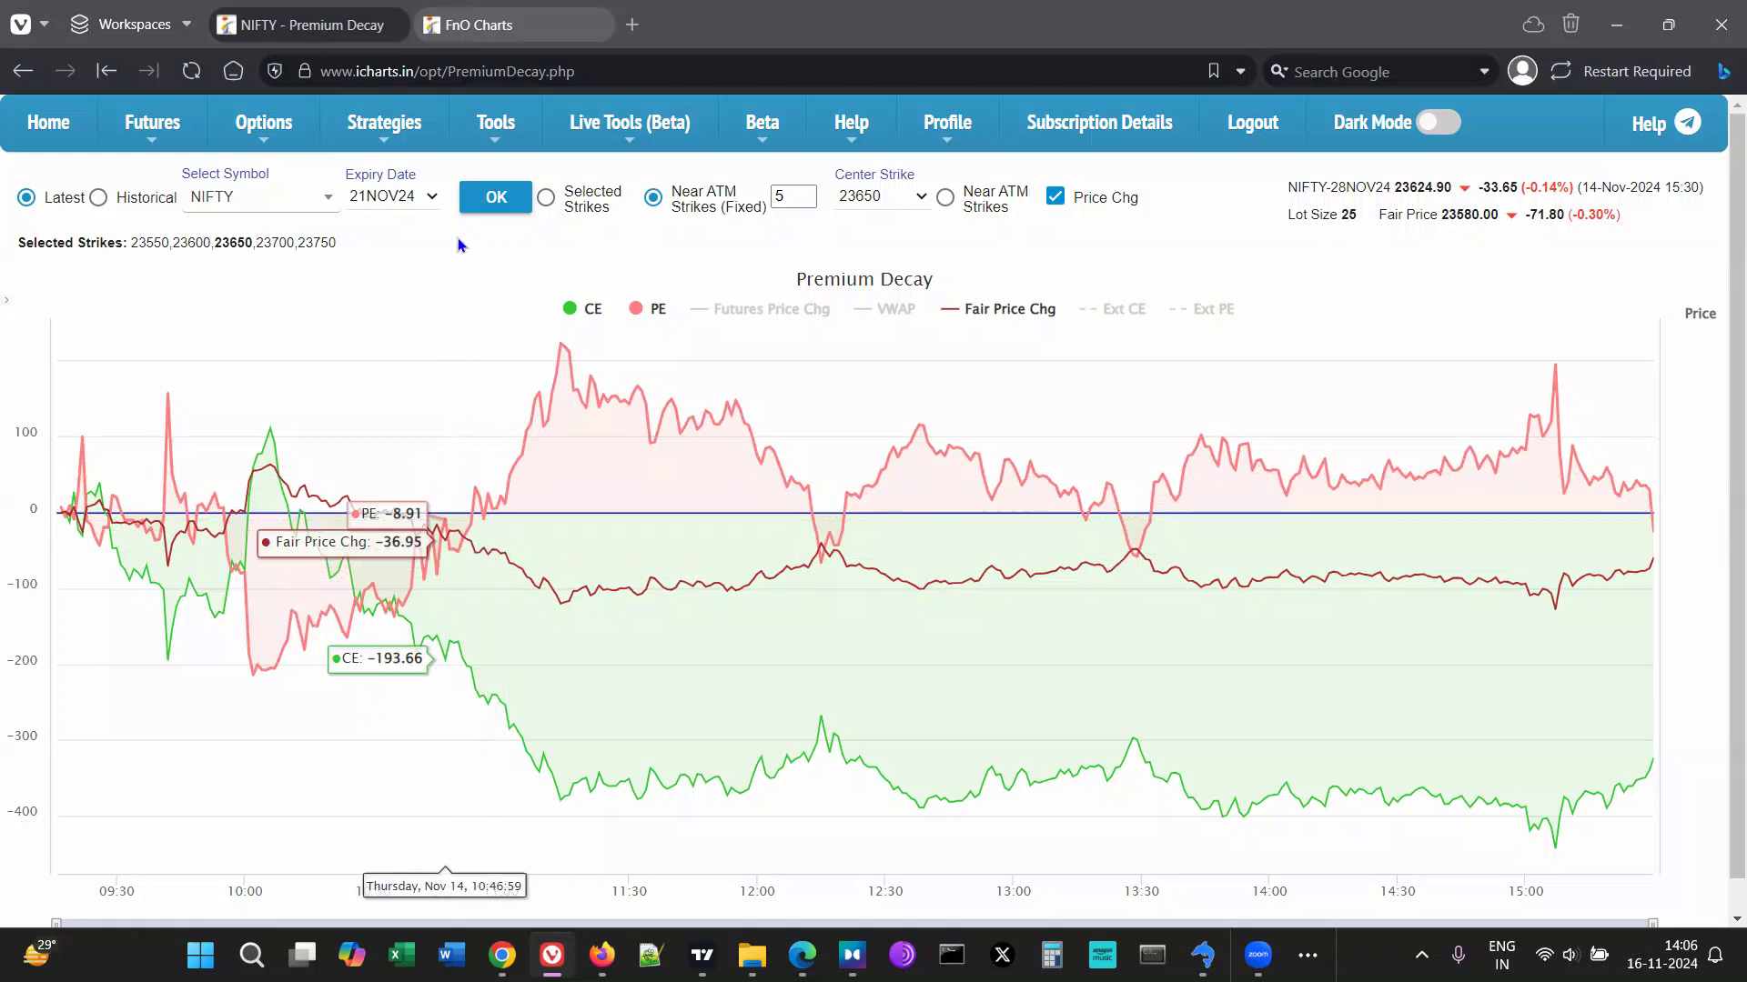
click(514, 24)
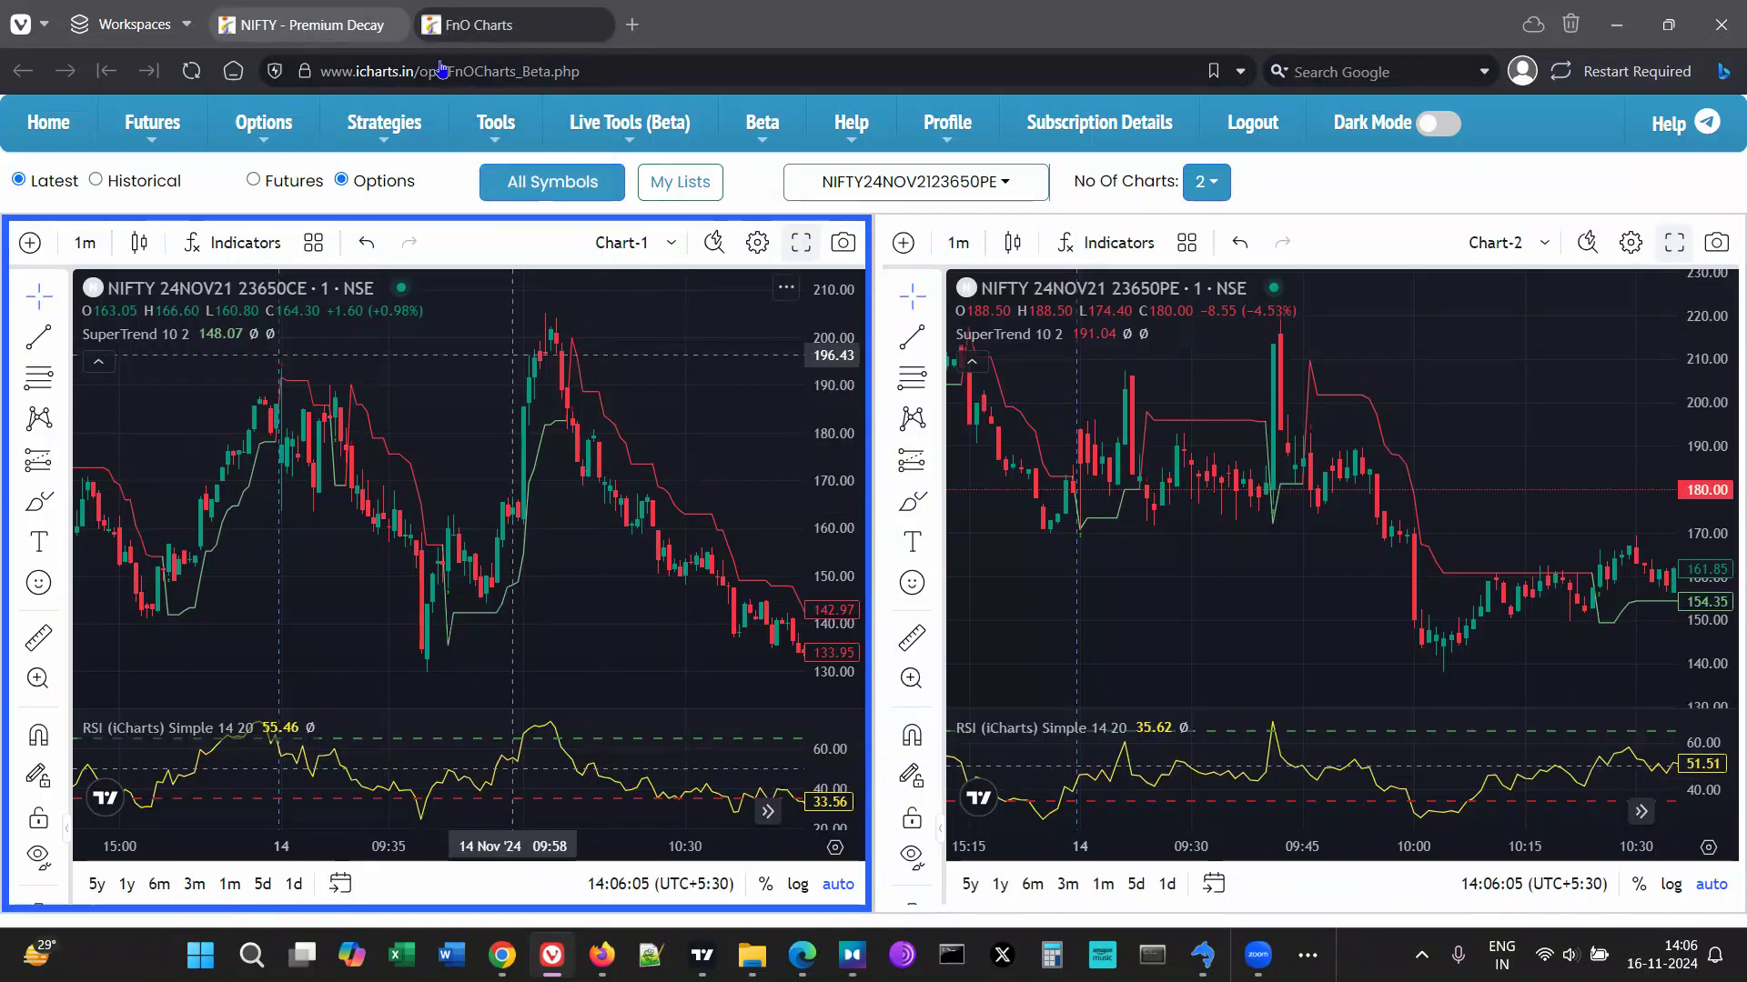
click(310, 25)
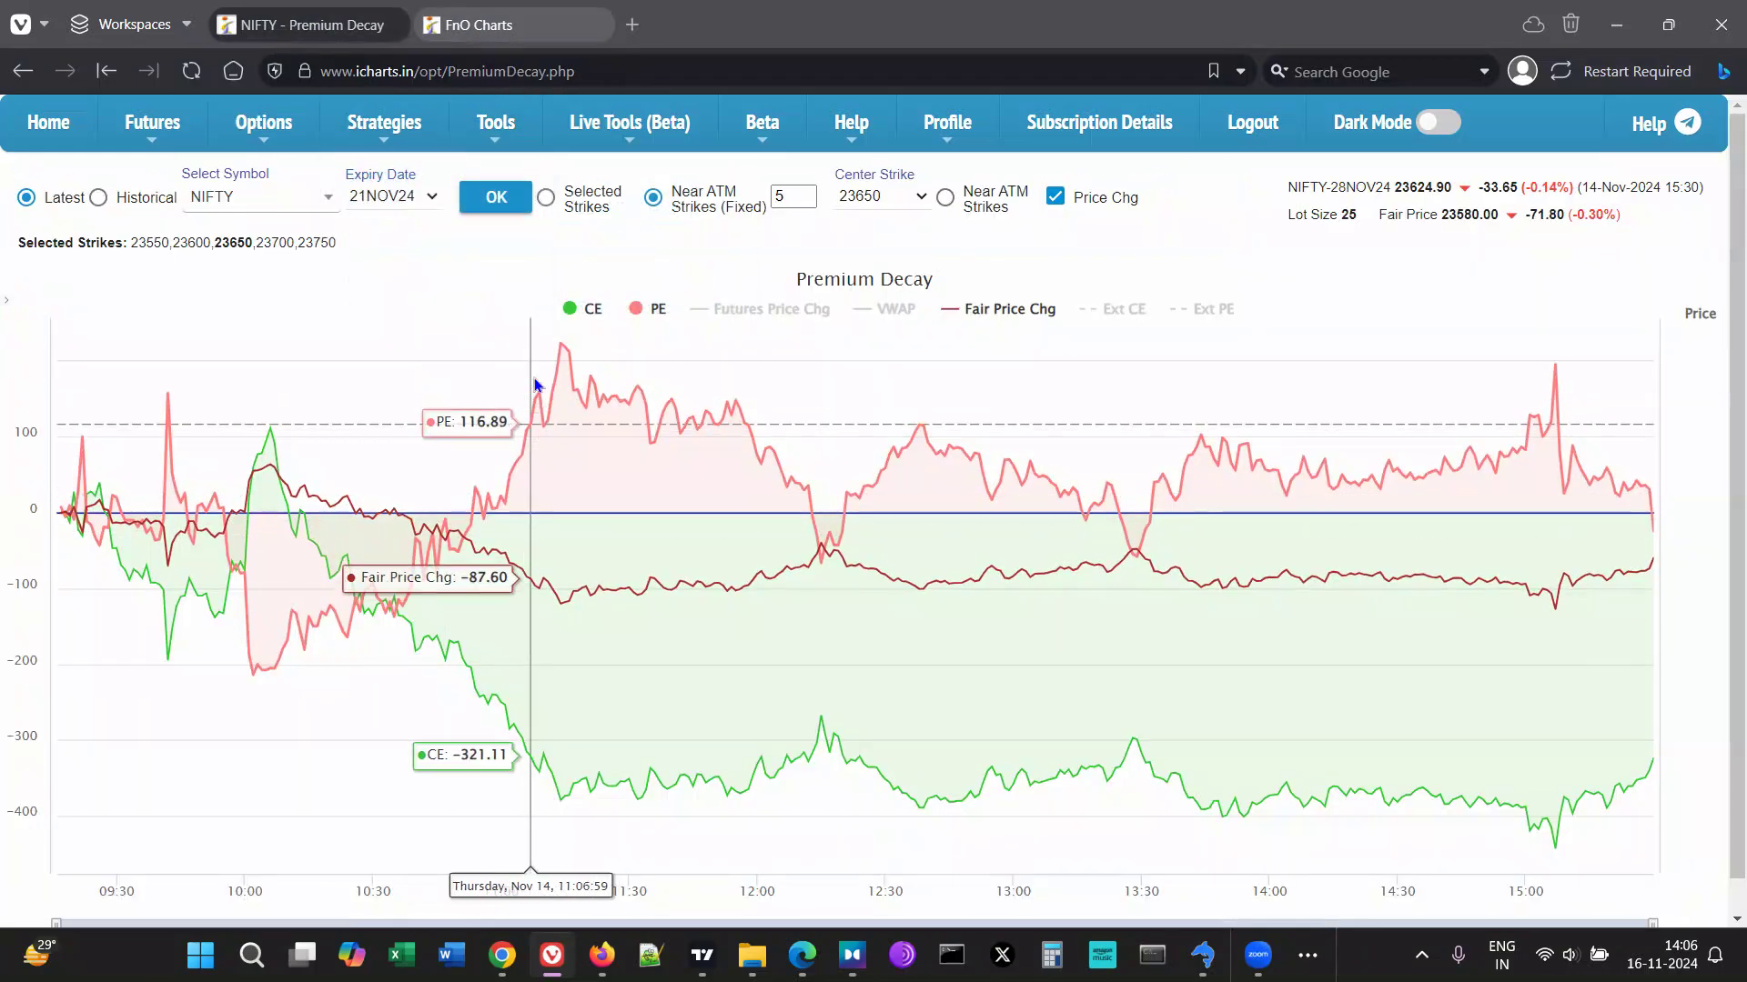
key(ctrl+Tab)
drag(1340, 622, 1037, 636)
drag(1568, 651, 1154, 658)
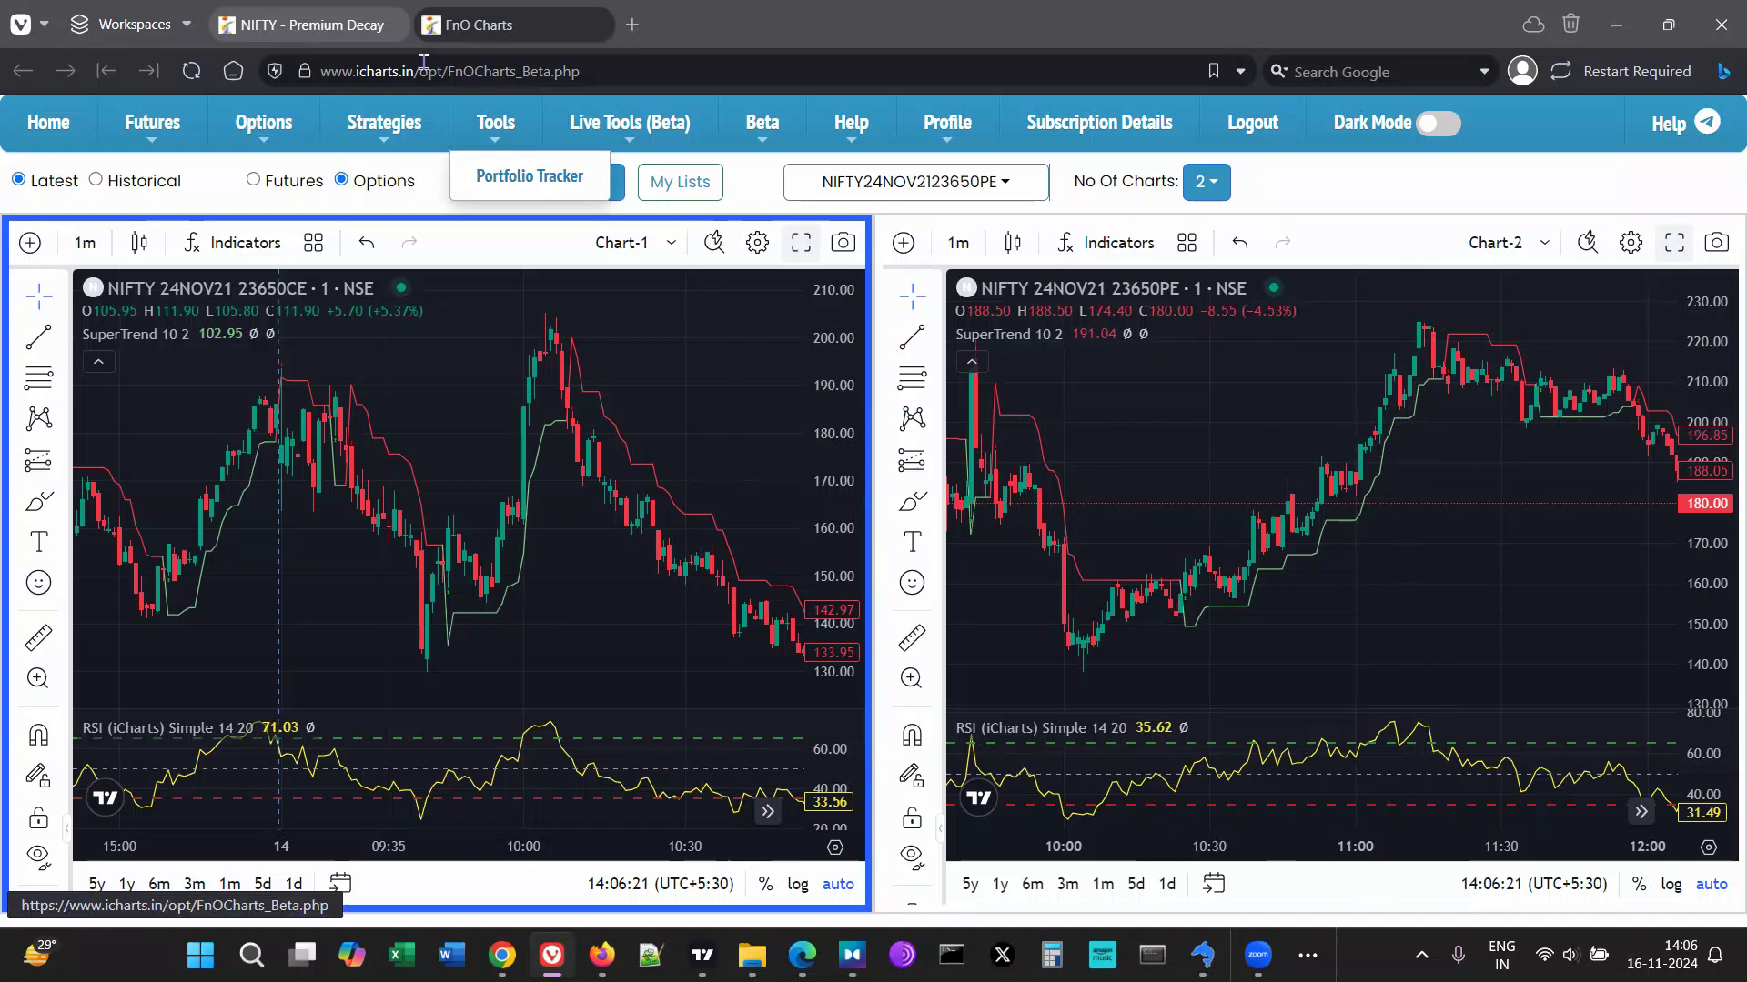
- Recheck the Premium Decay chart against the 23650 CE and PE candles, ending on the candlesticks
click(300, 25)
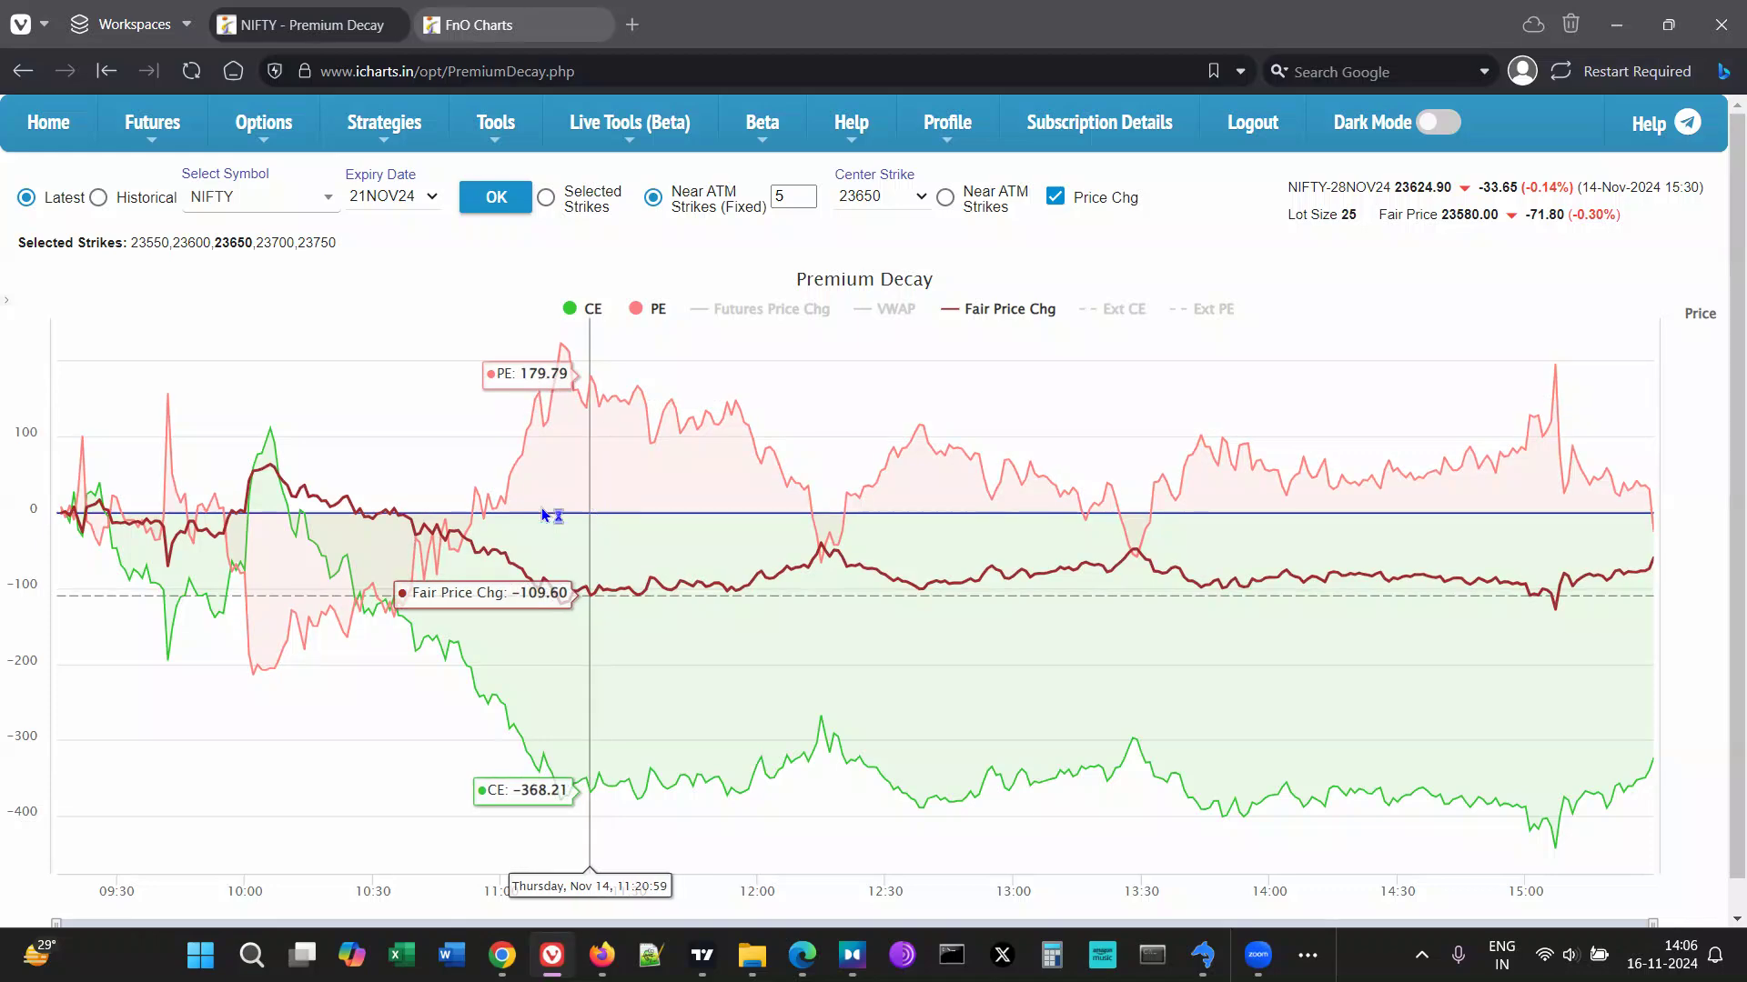
mouse_move(462, 54)
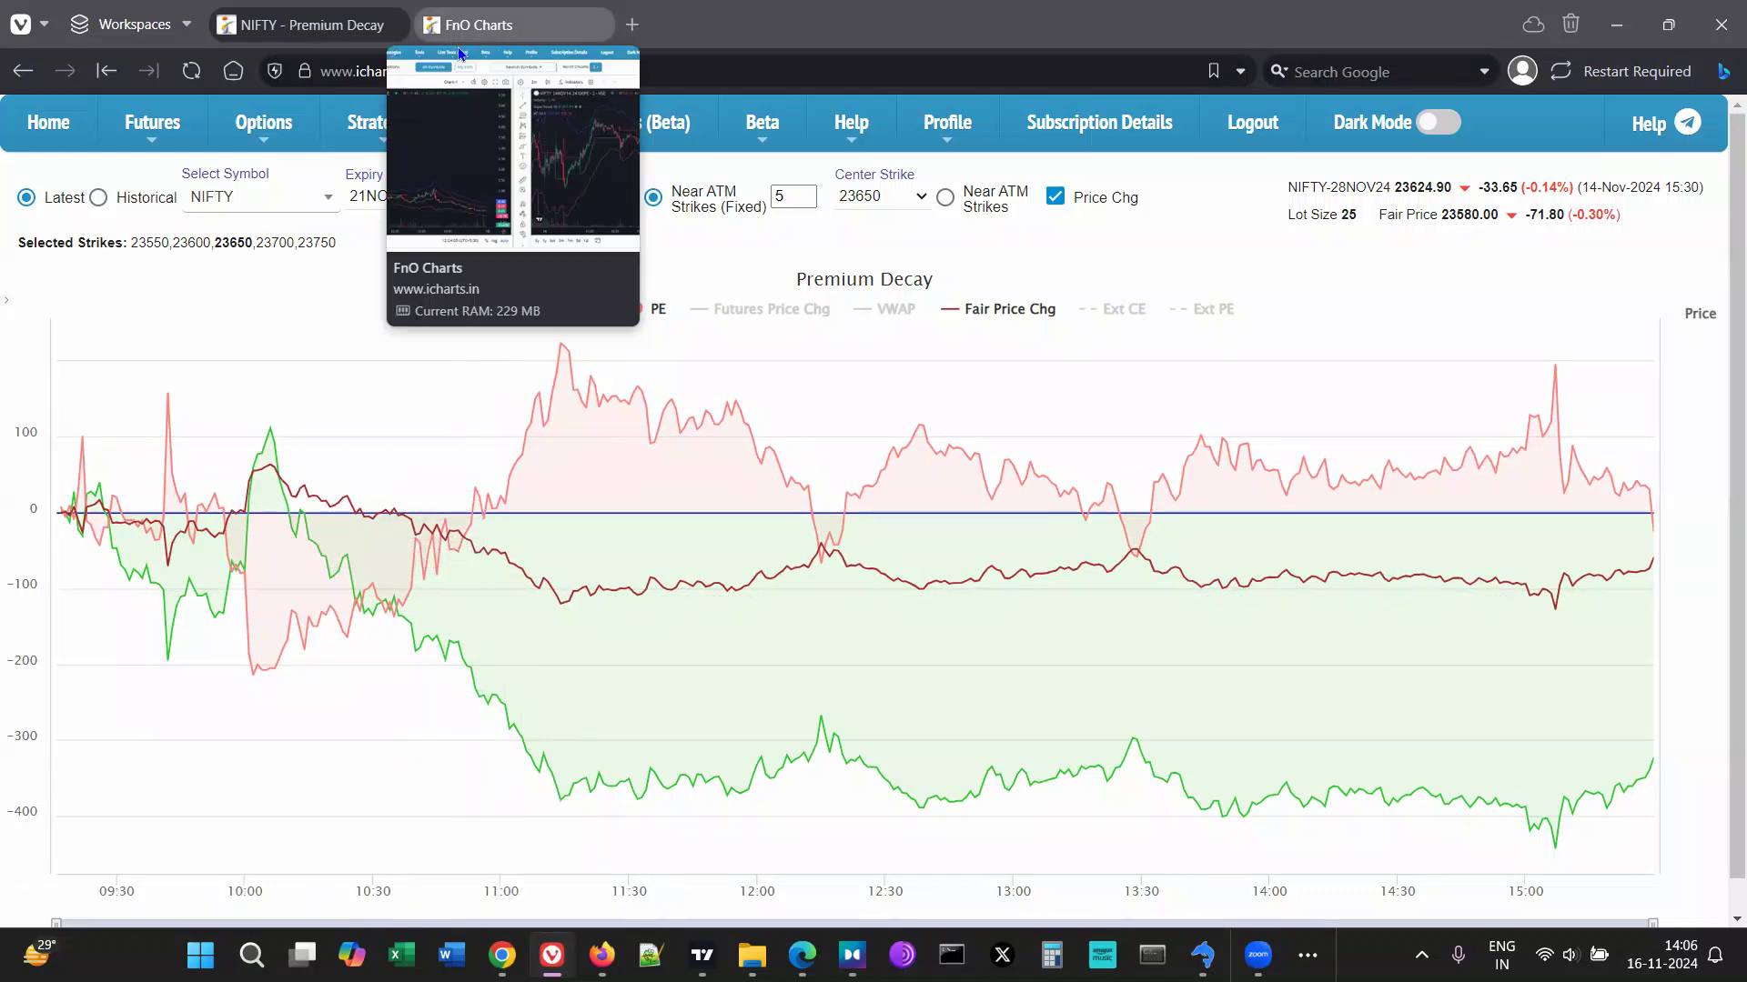
click(472, 41)
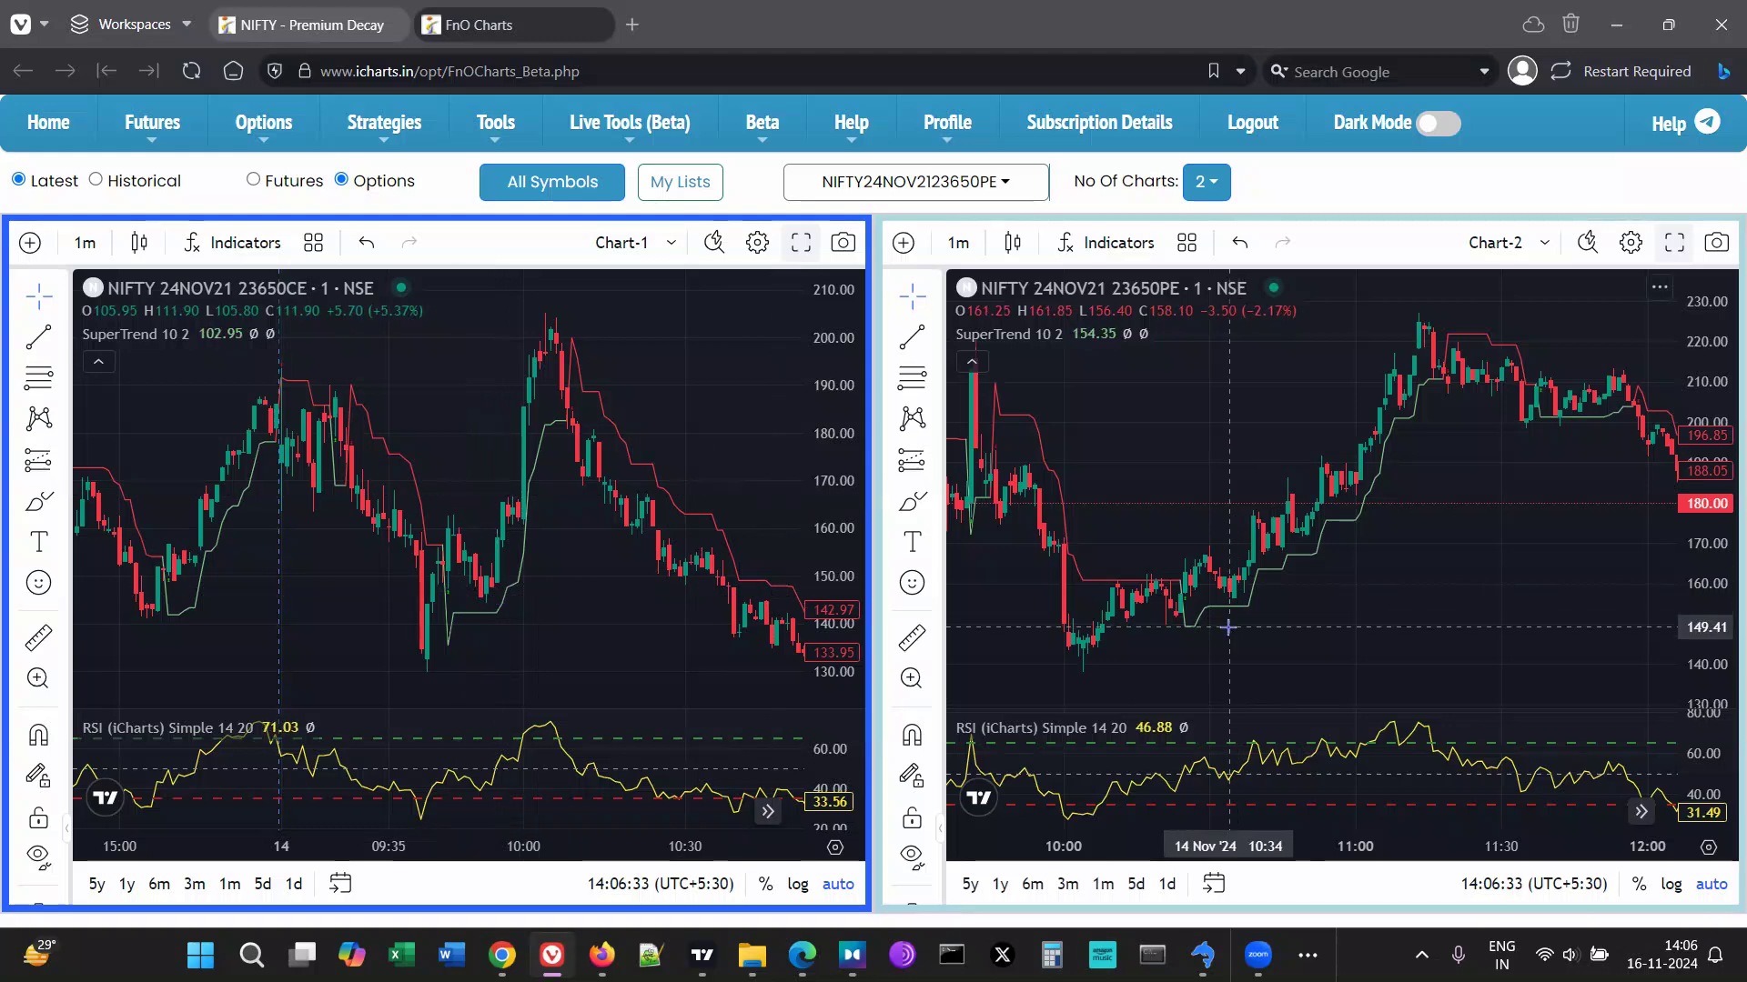
scroll(635, 598, up, 2)
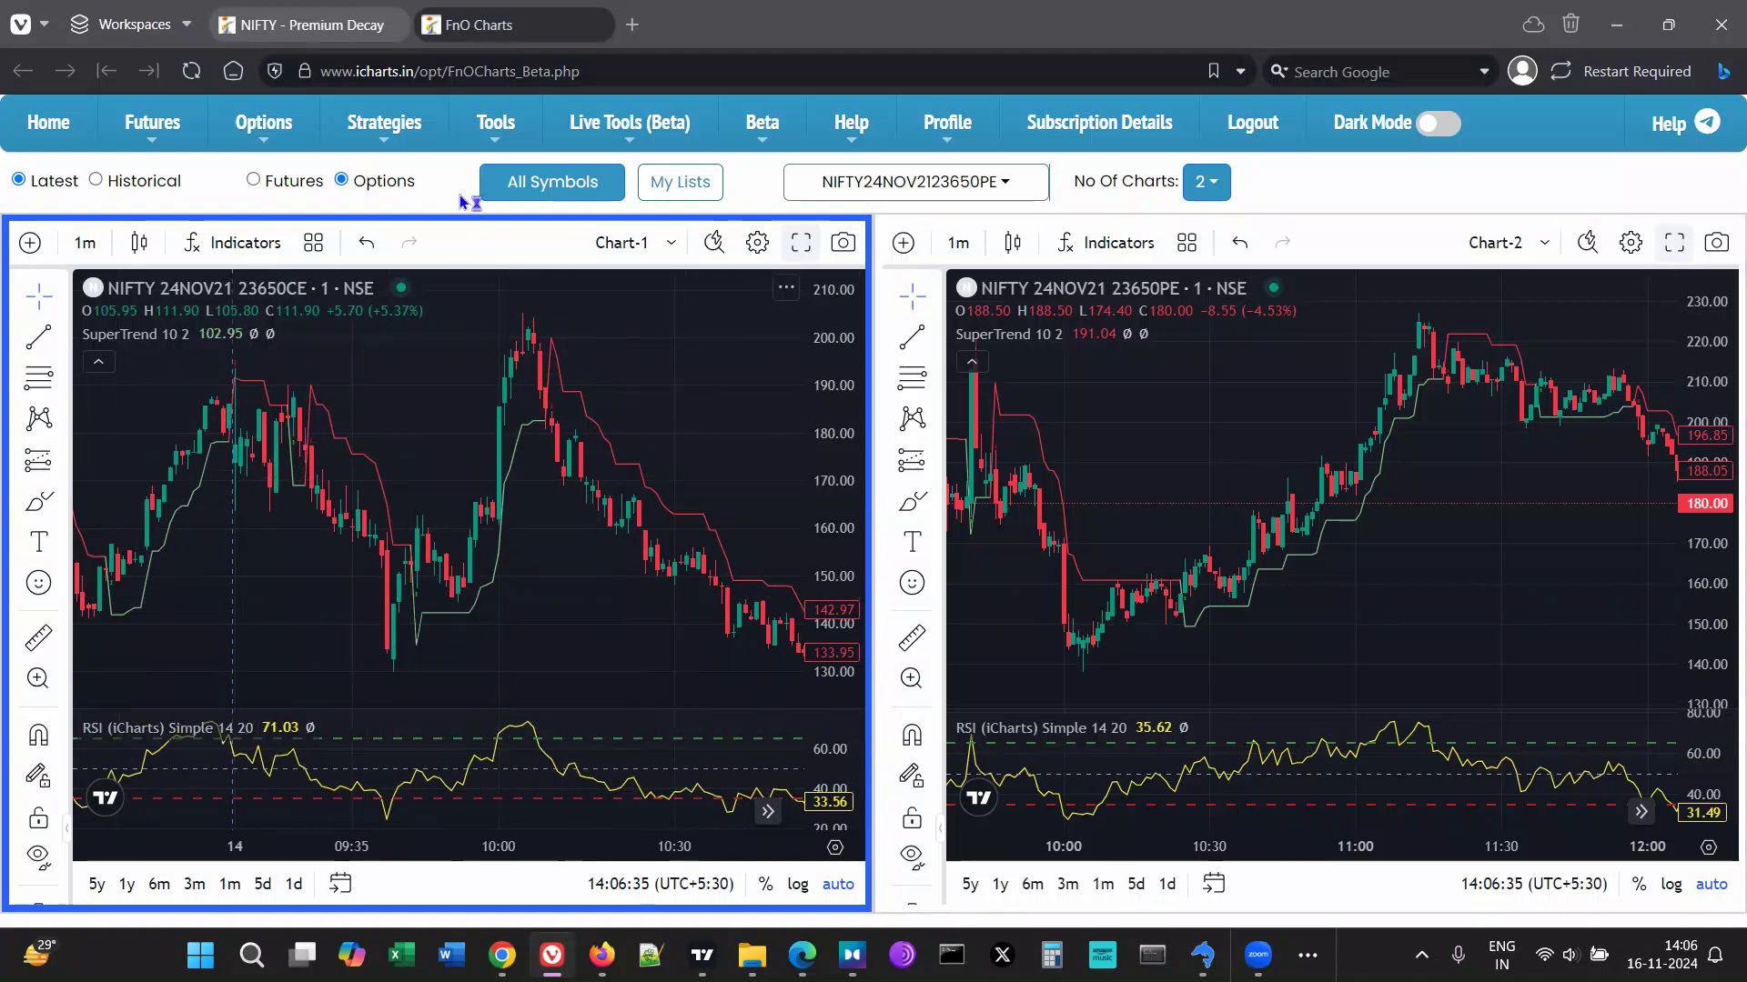
click(338, 40)
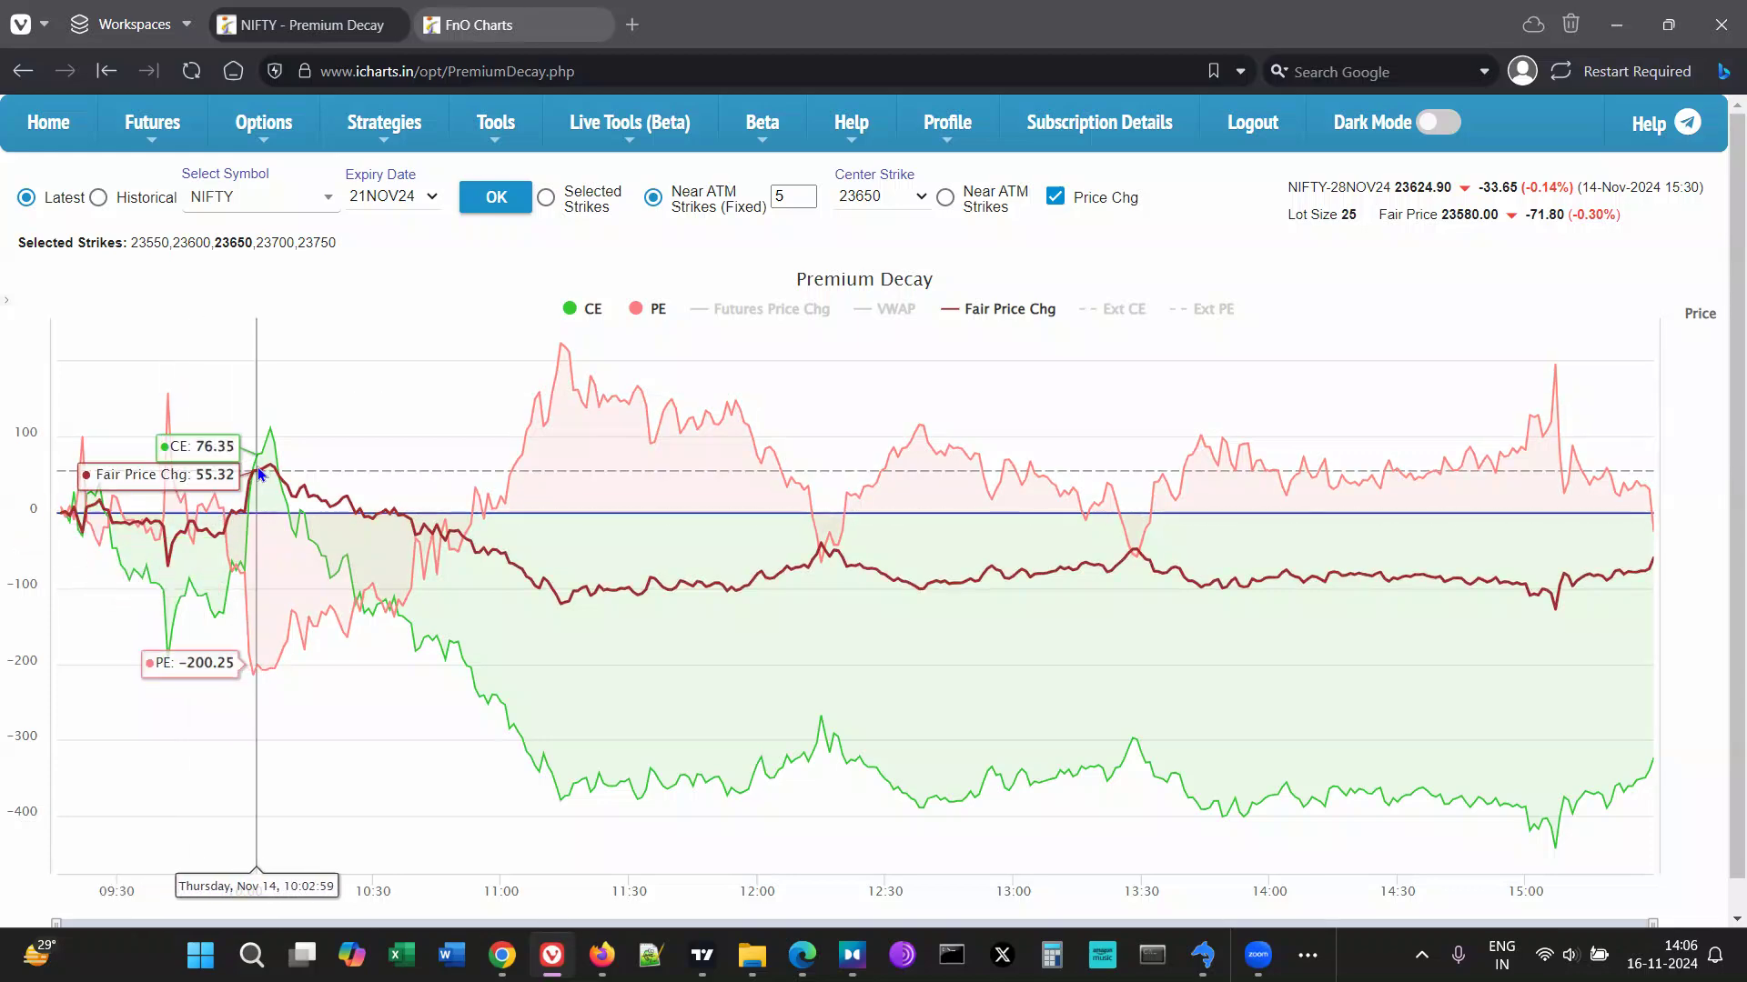
click(482, 25)
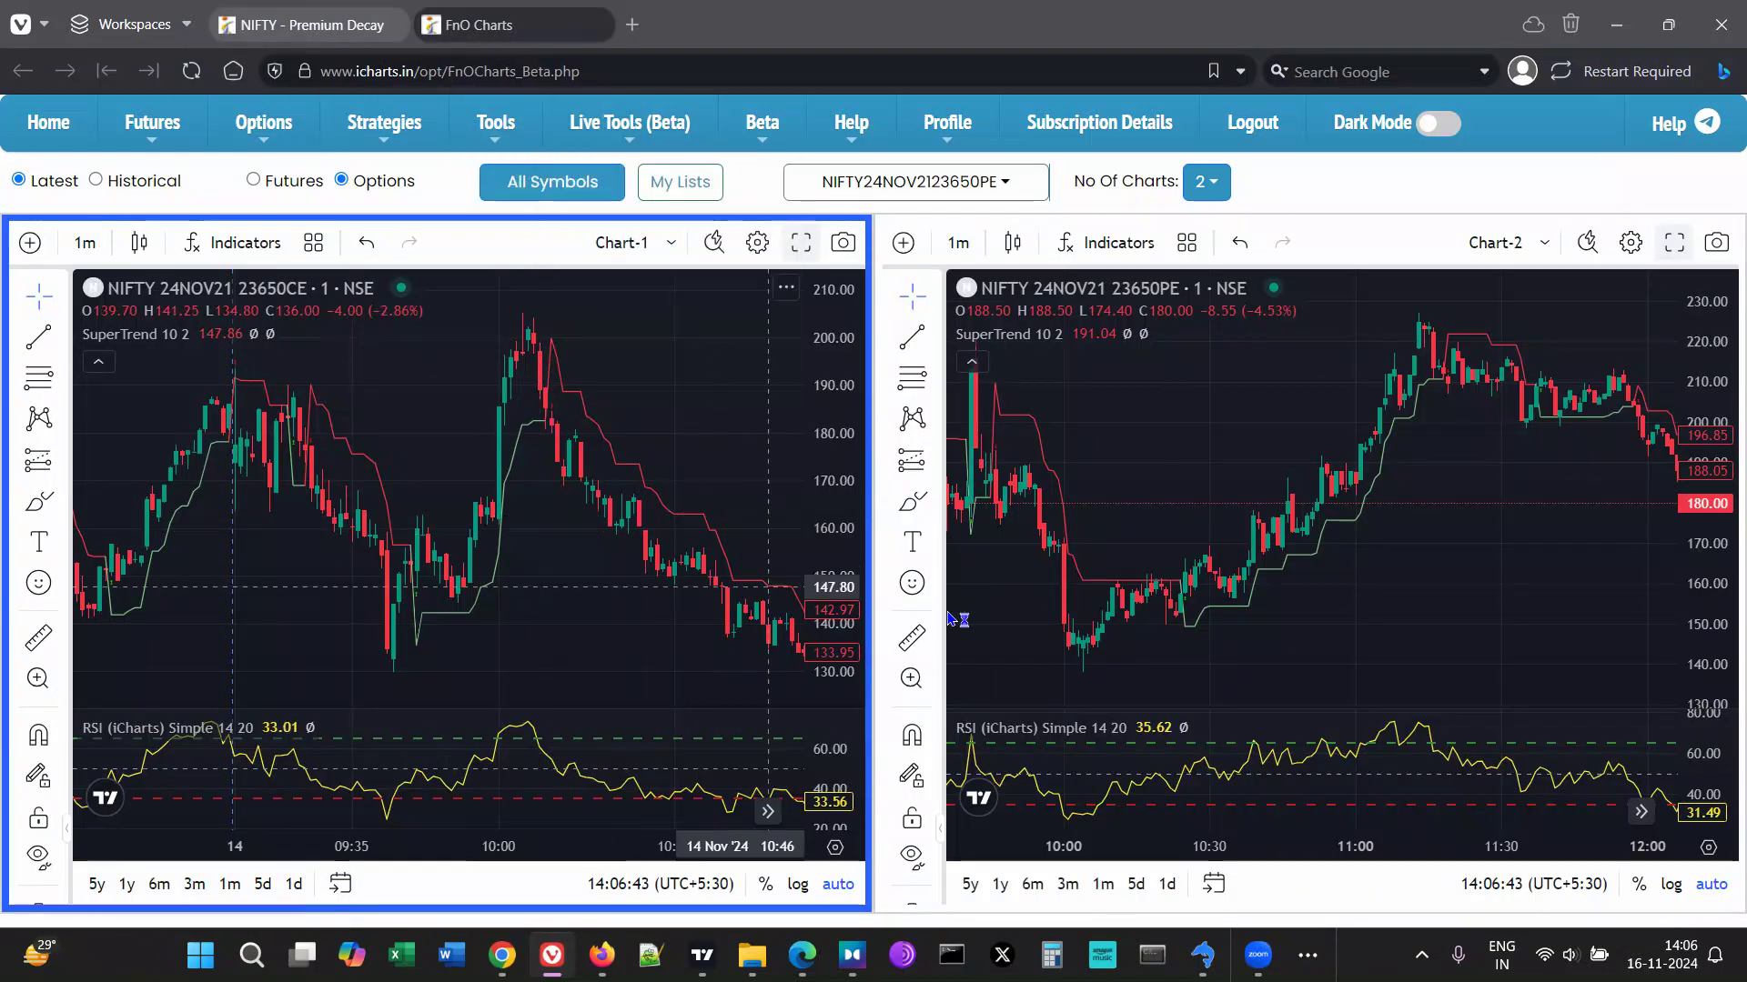
scroll(1174, 484, down, 2)
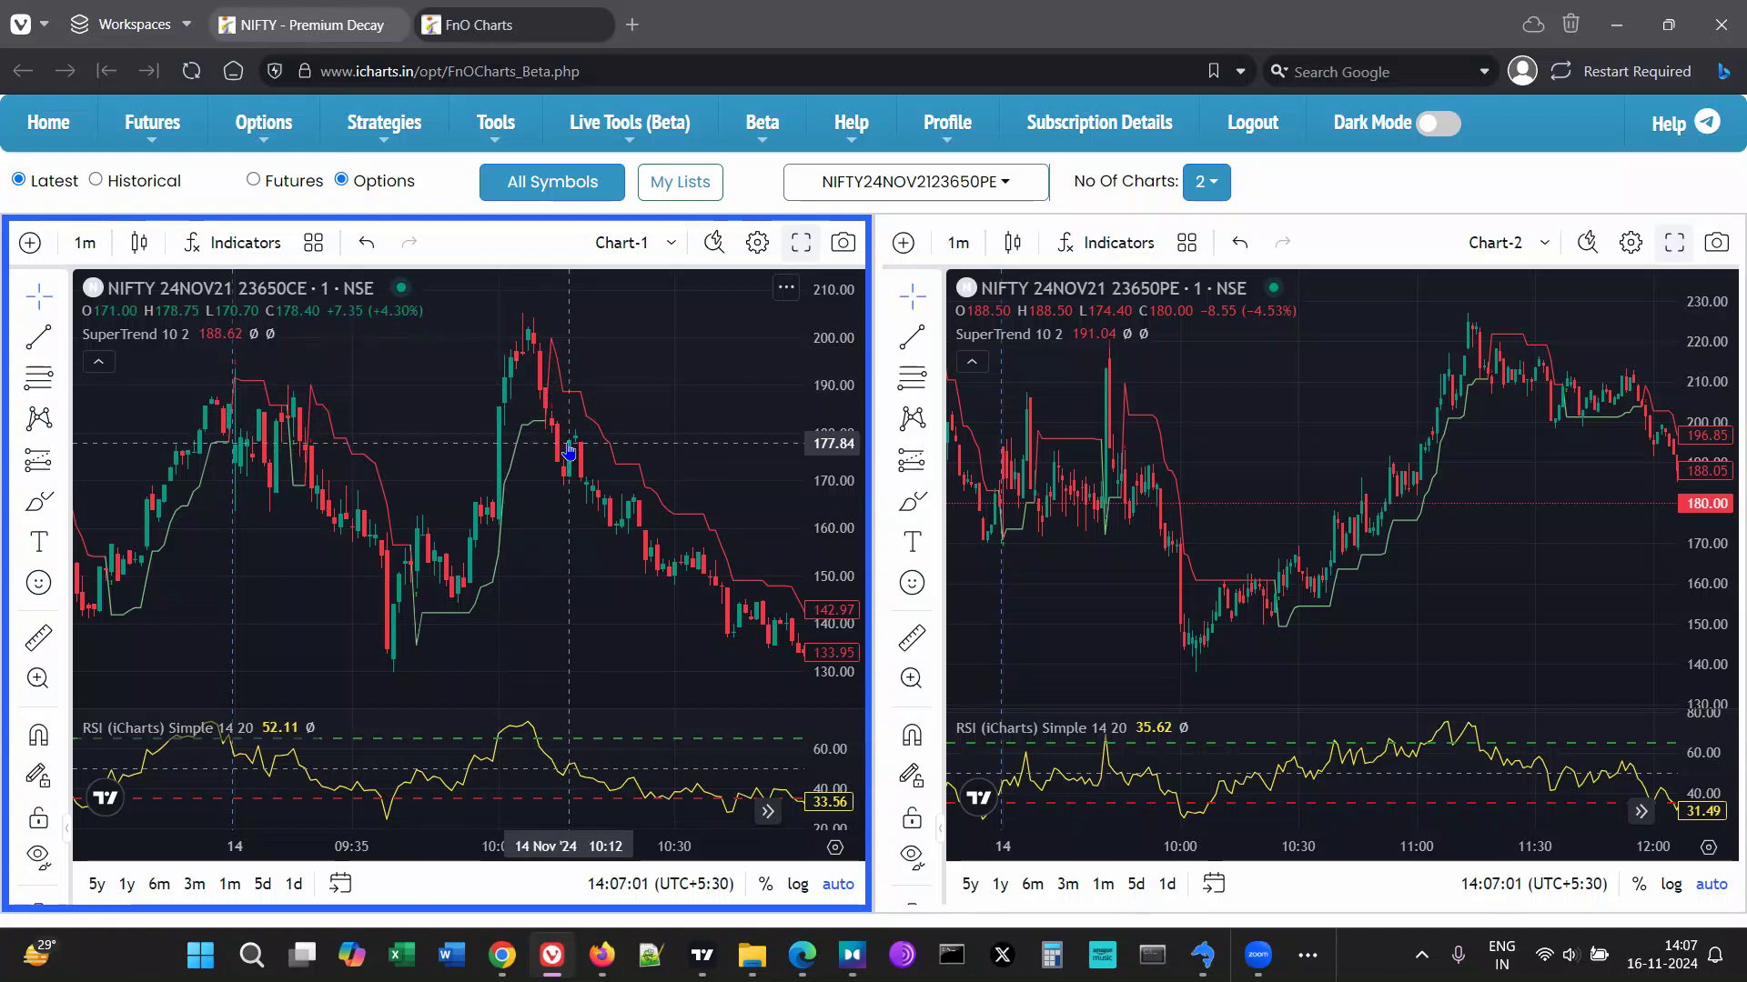
- Pan the 23650 PE chart later to roughly 10:00–12:30, comparing against the Premium Decay chart
click(302, 25)
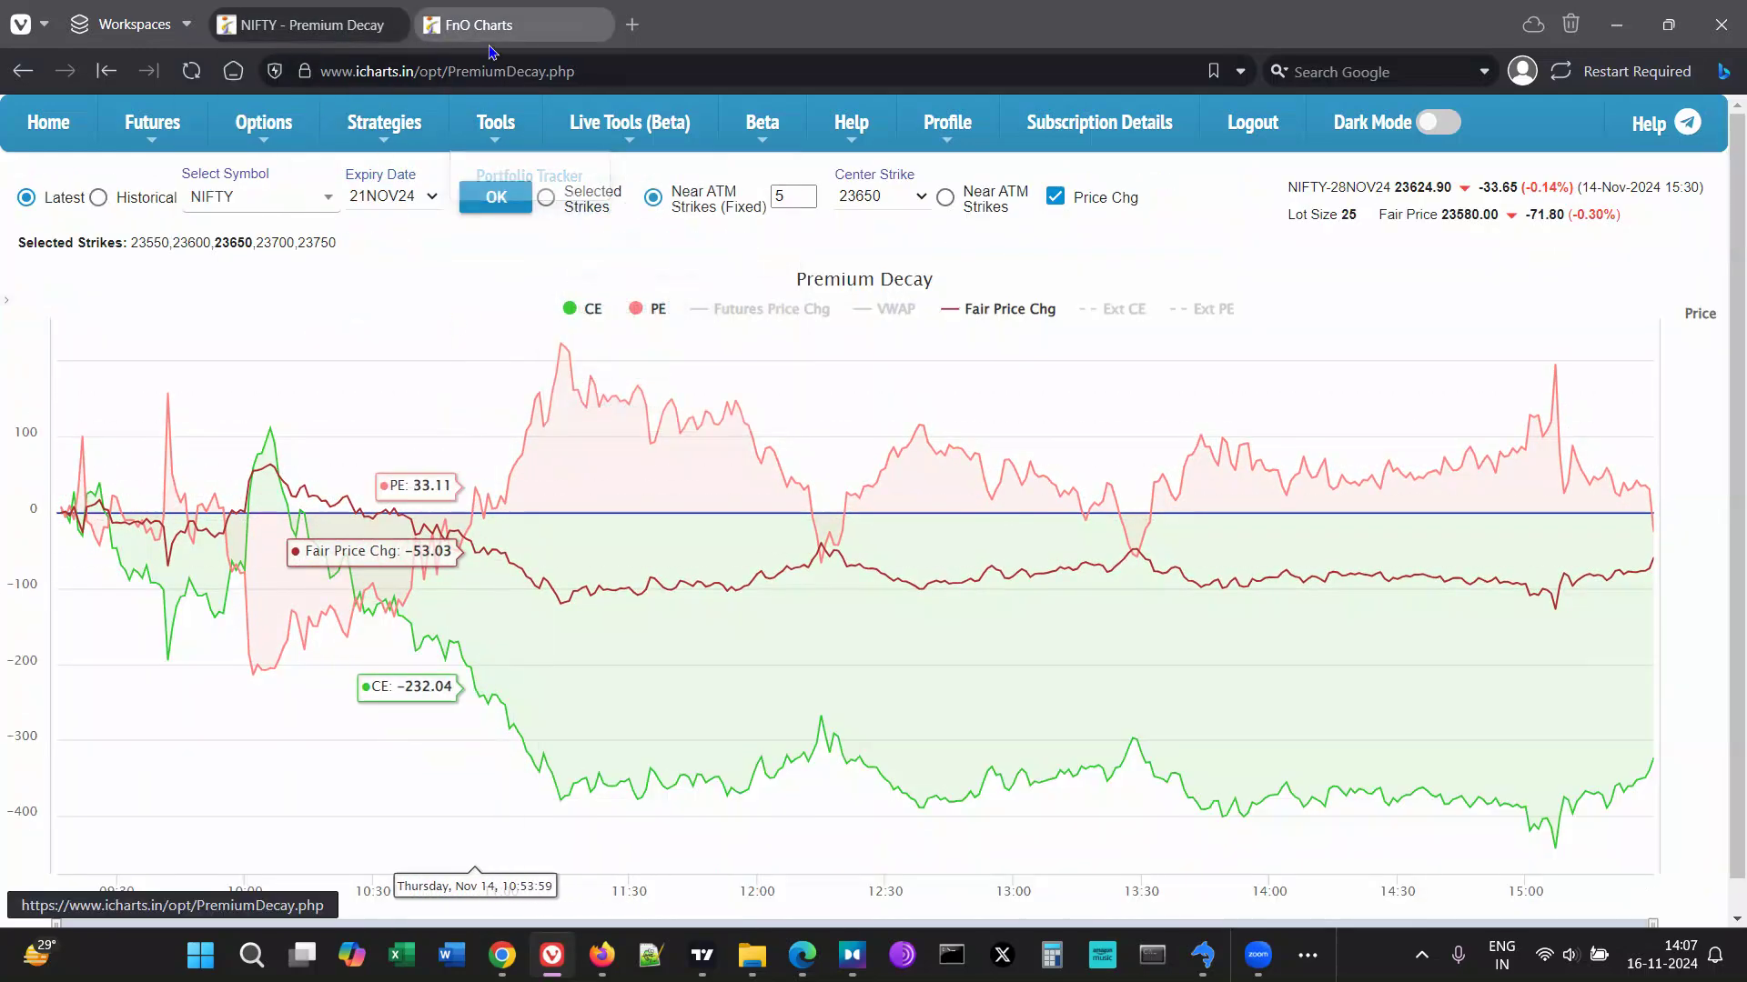
click(514, 25)
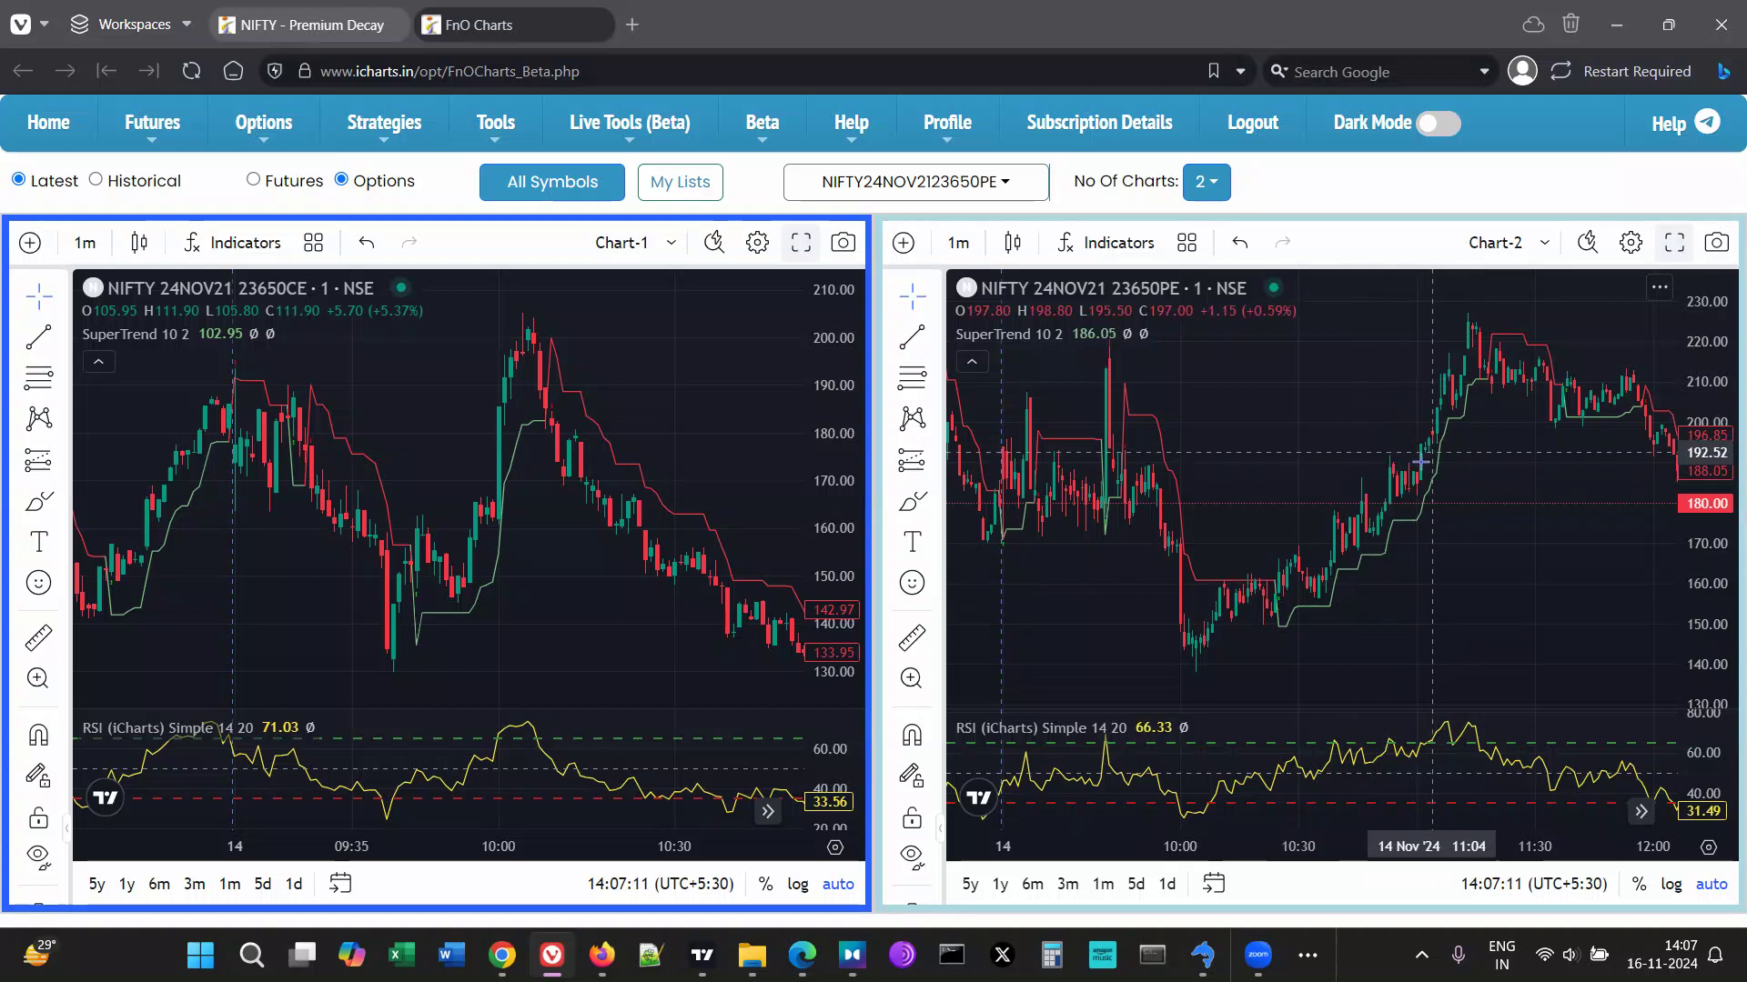
drag(1466, 454, 1294, 386)
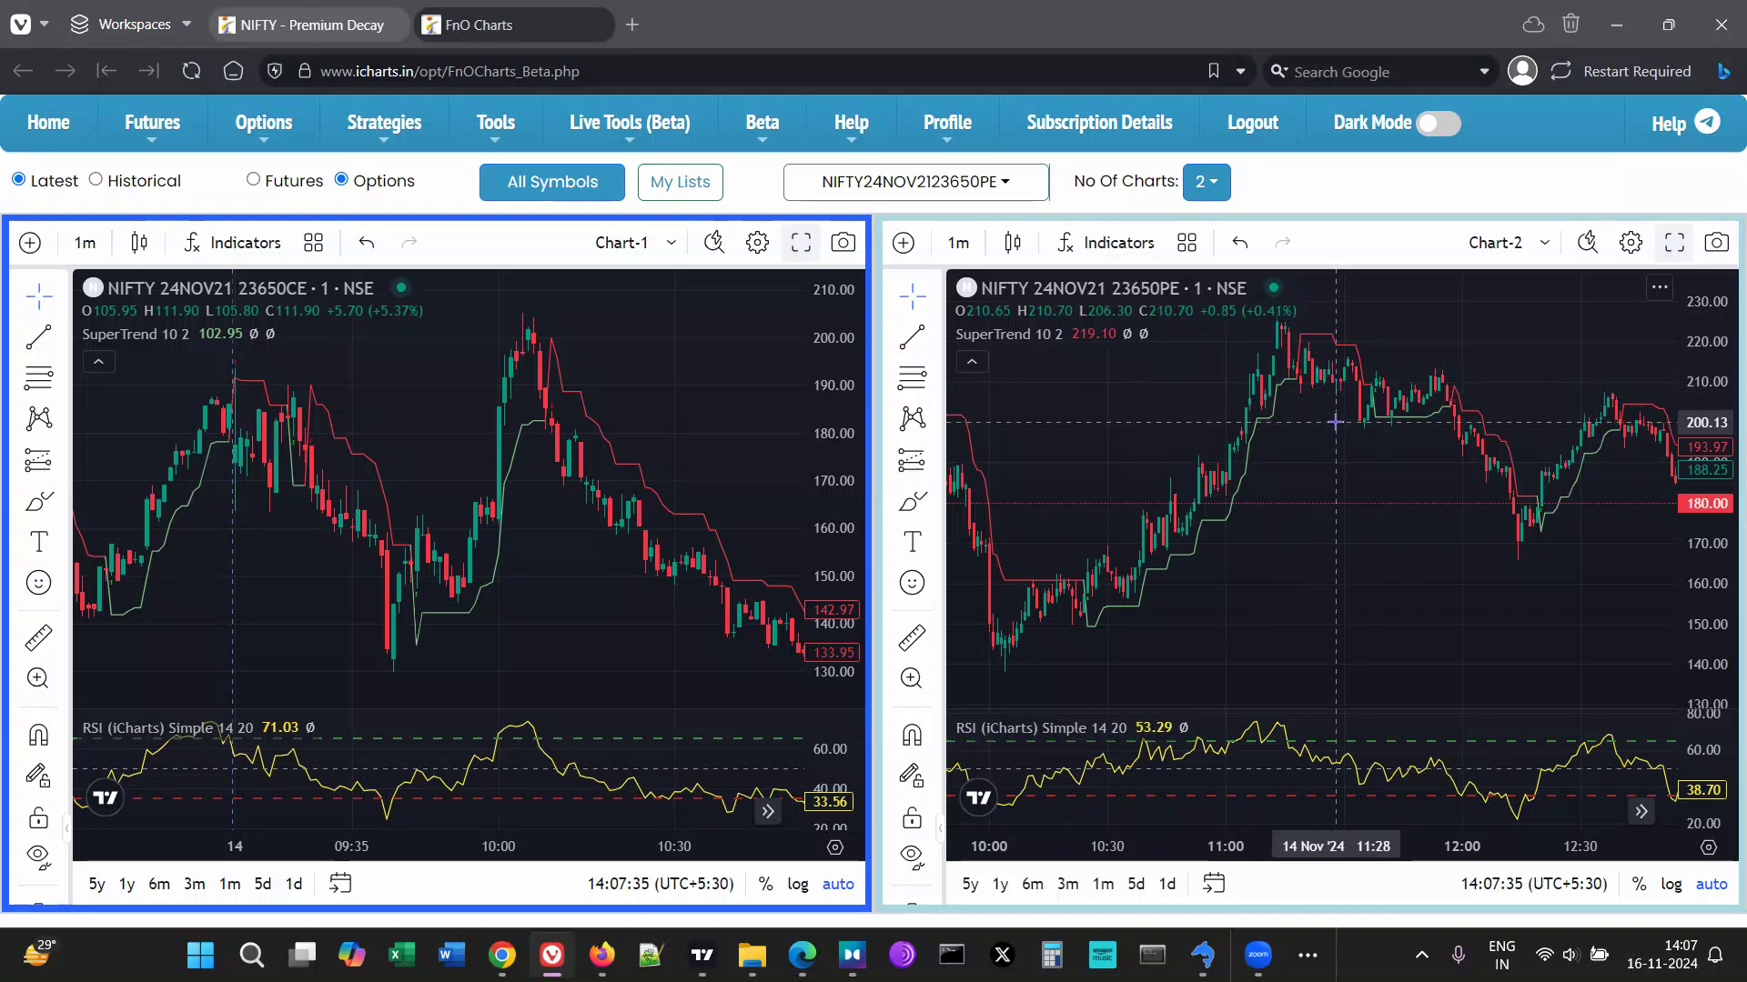
click(364, 16)
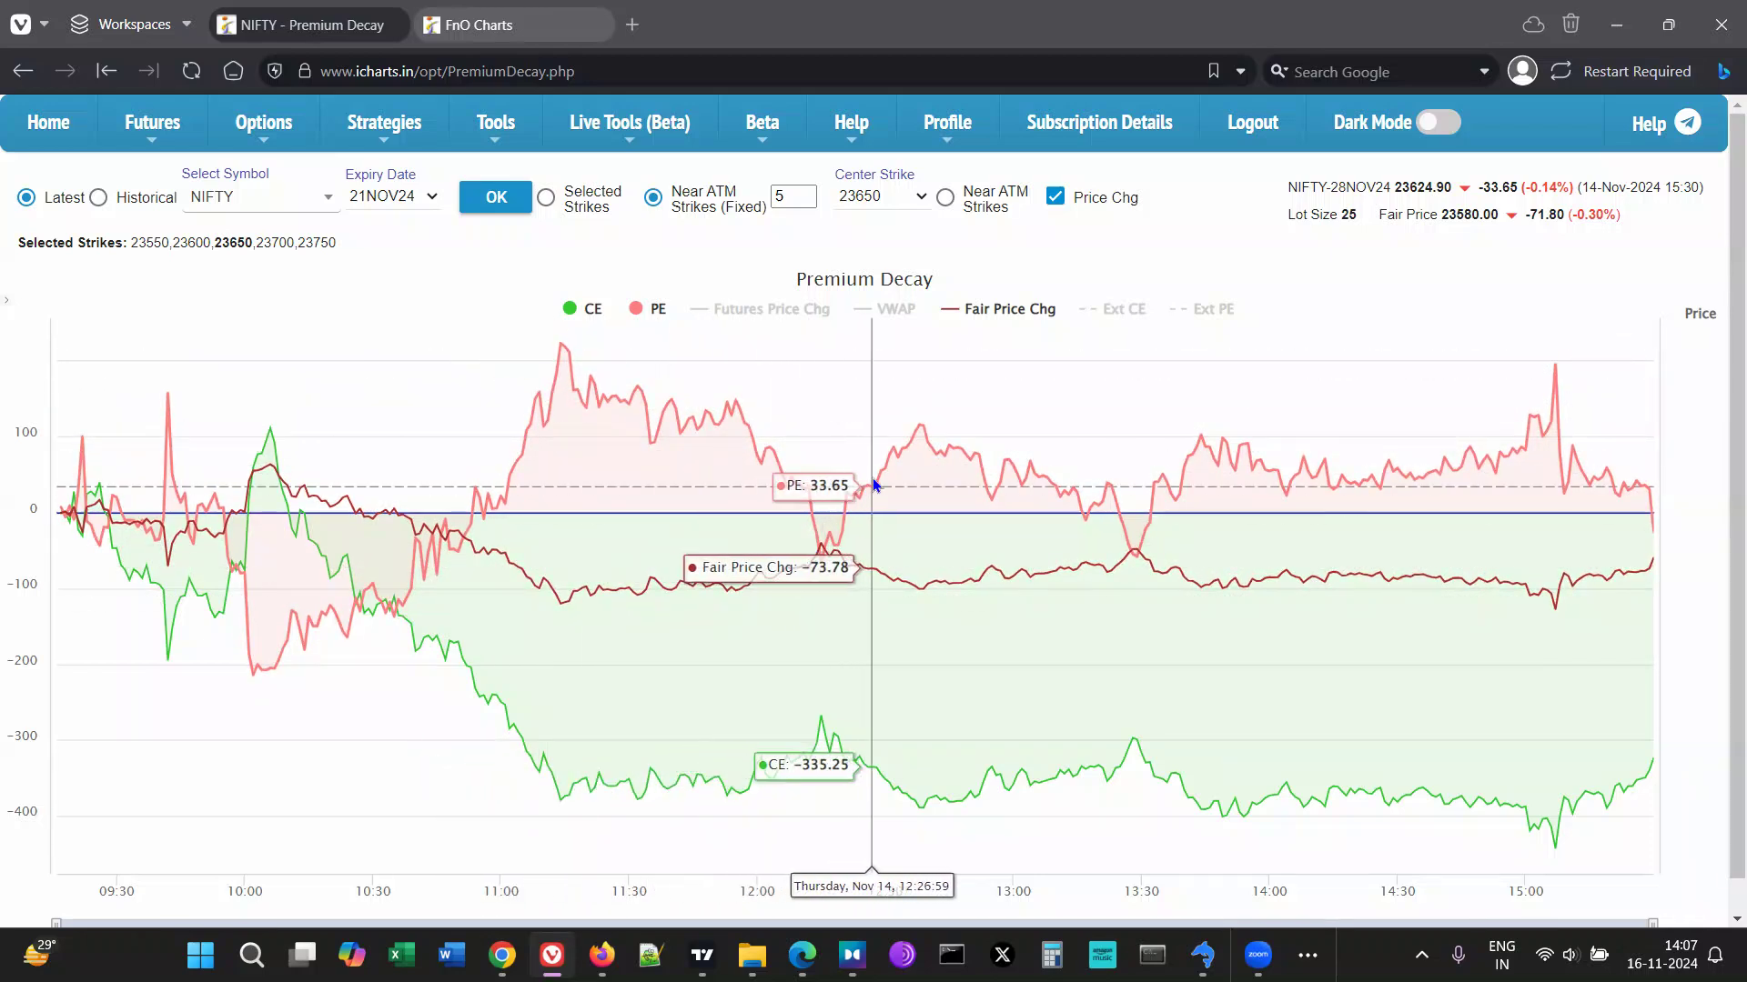
mouse_move(525, 36)
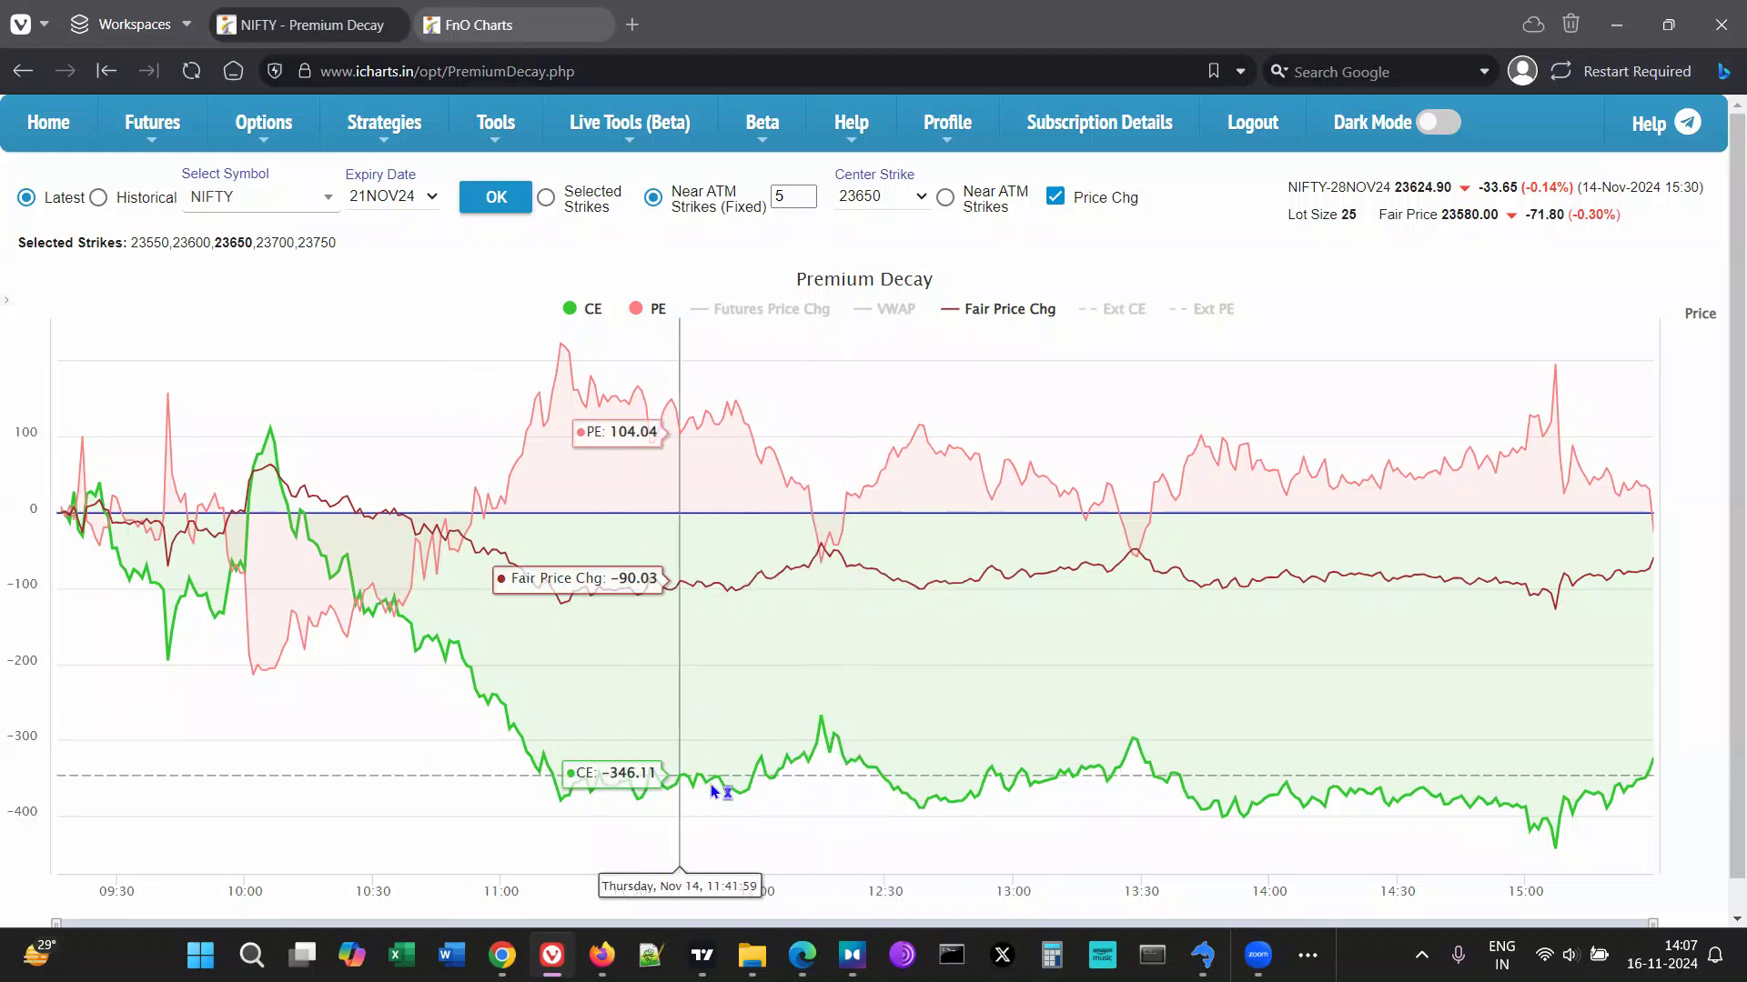
click(514, 24)
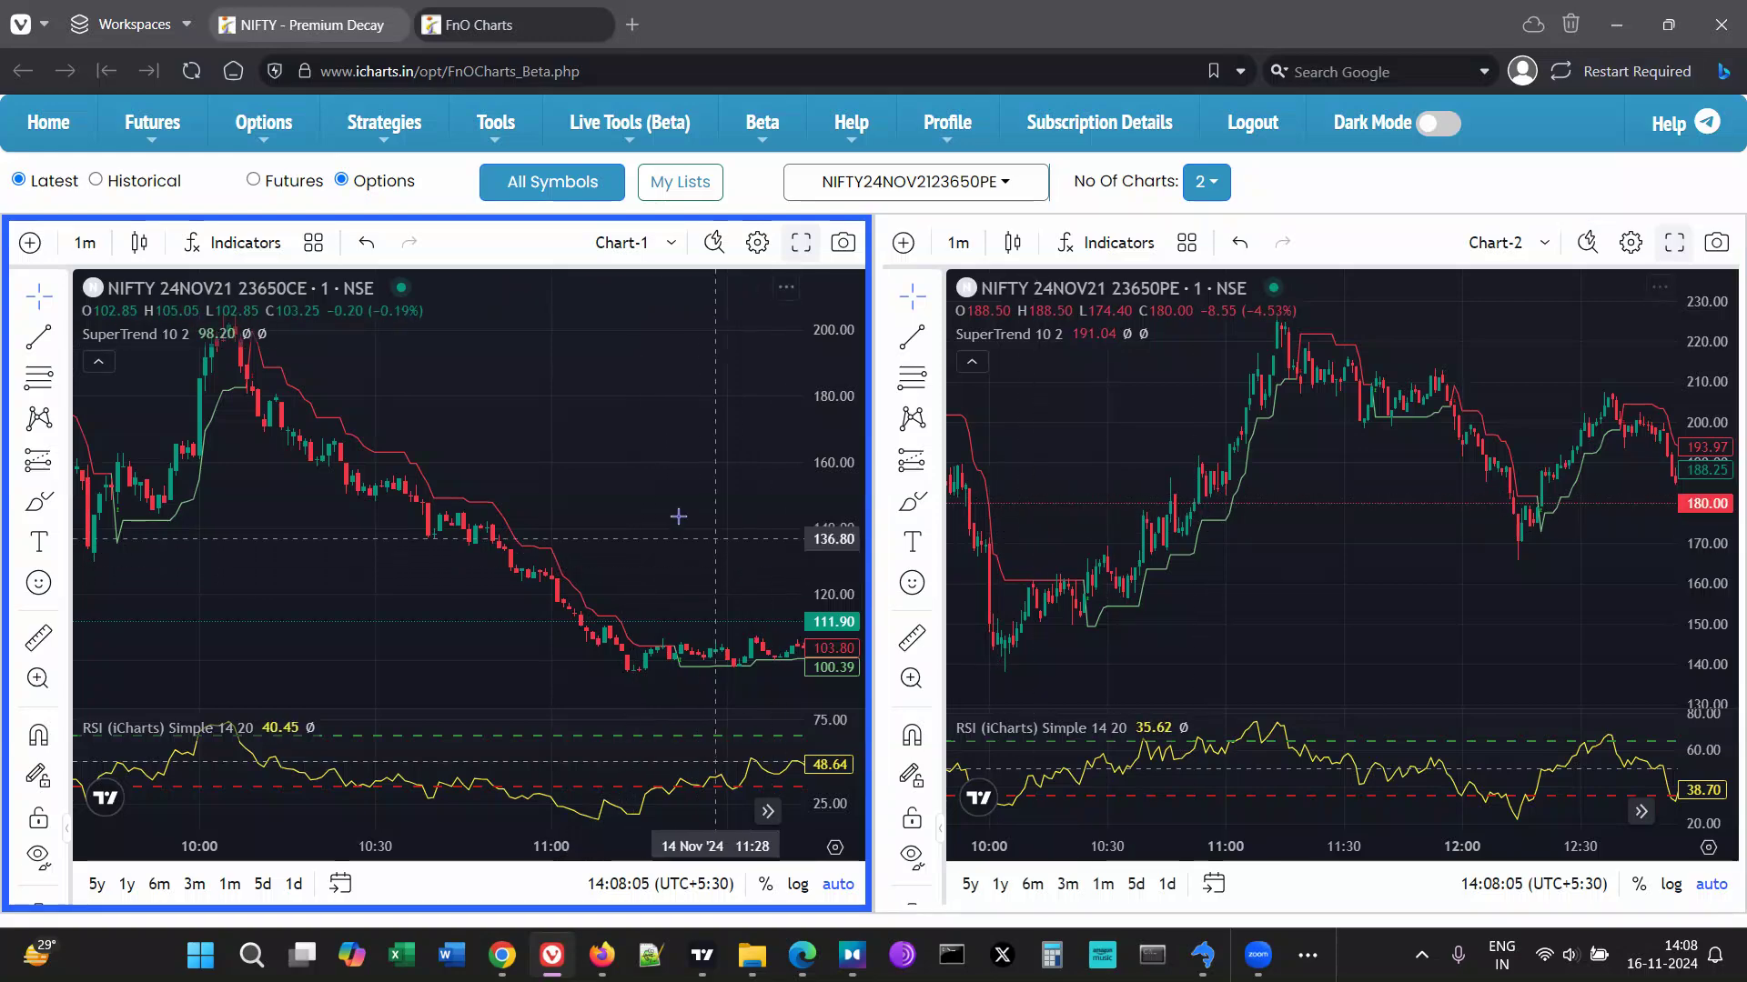
- Advance the 23650 PE chart to about 12:00–14:30, comparing with the Premium Decay chart
click(336, 29)
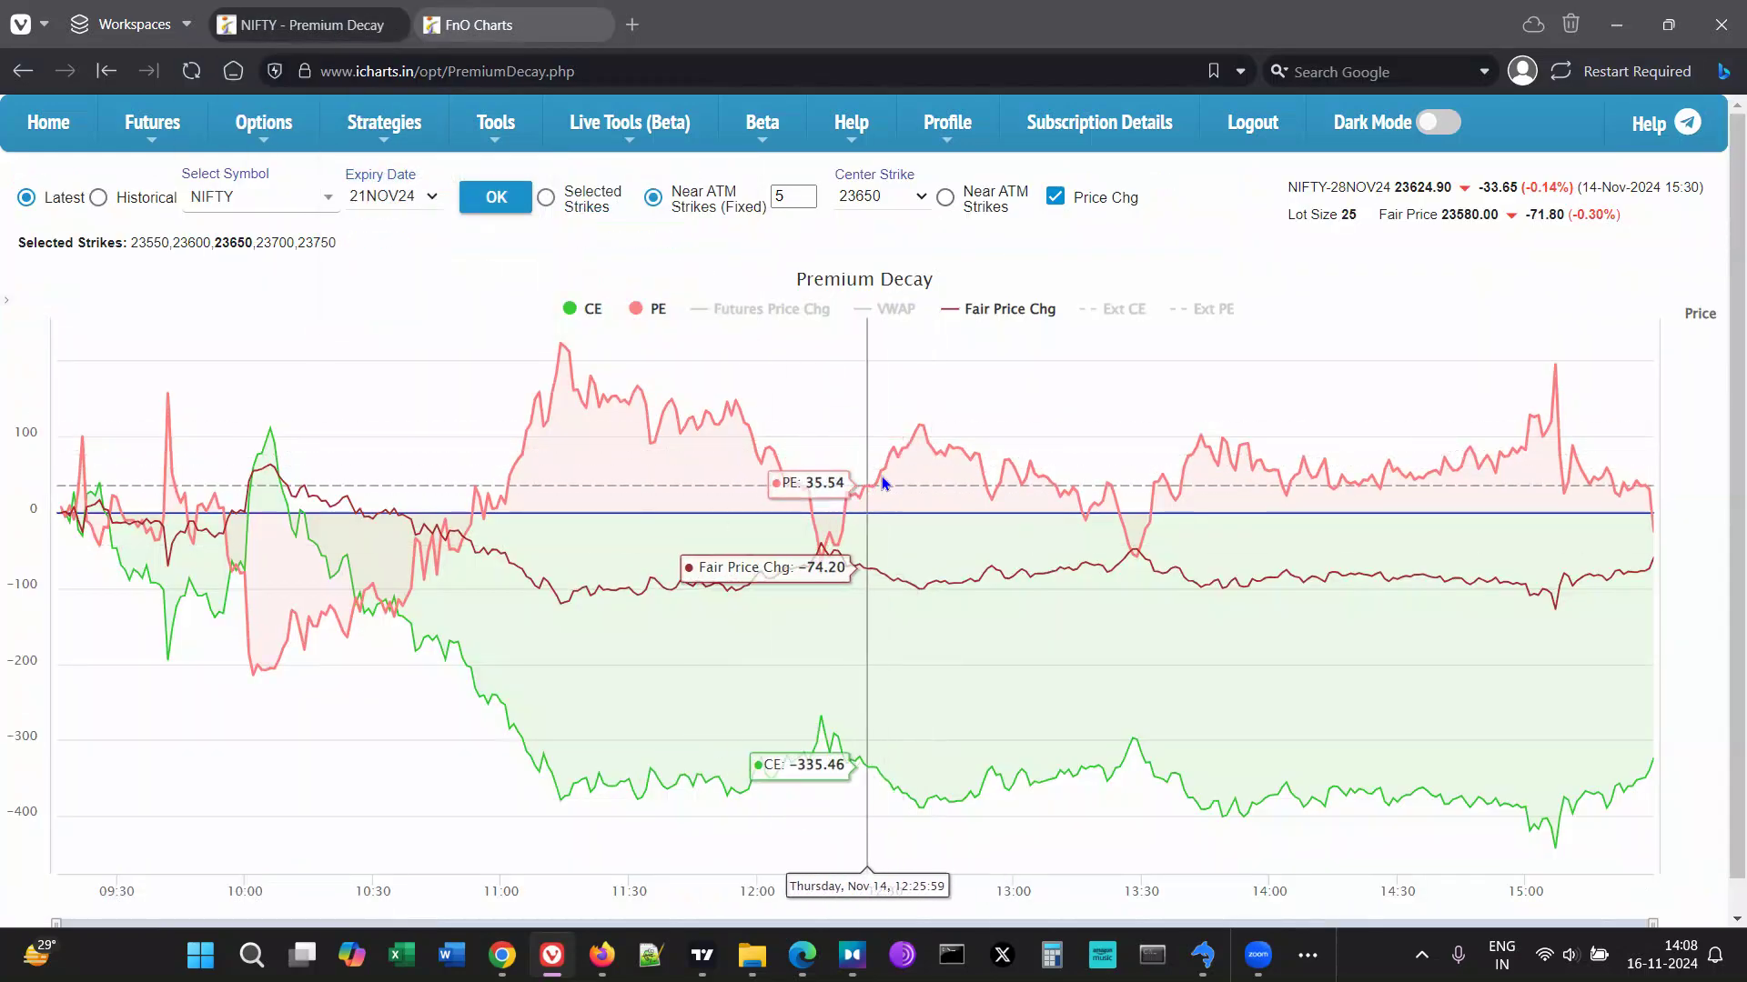
click(514, 25)
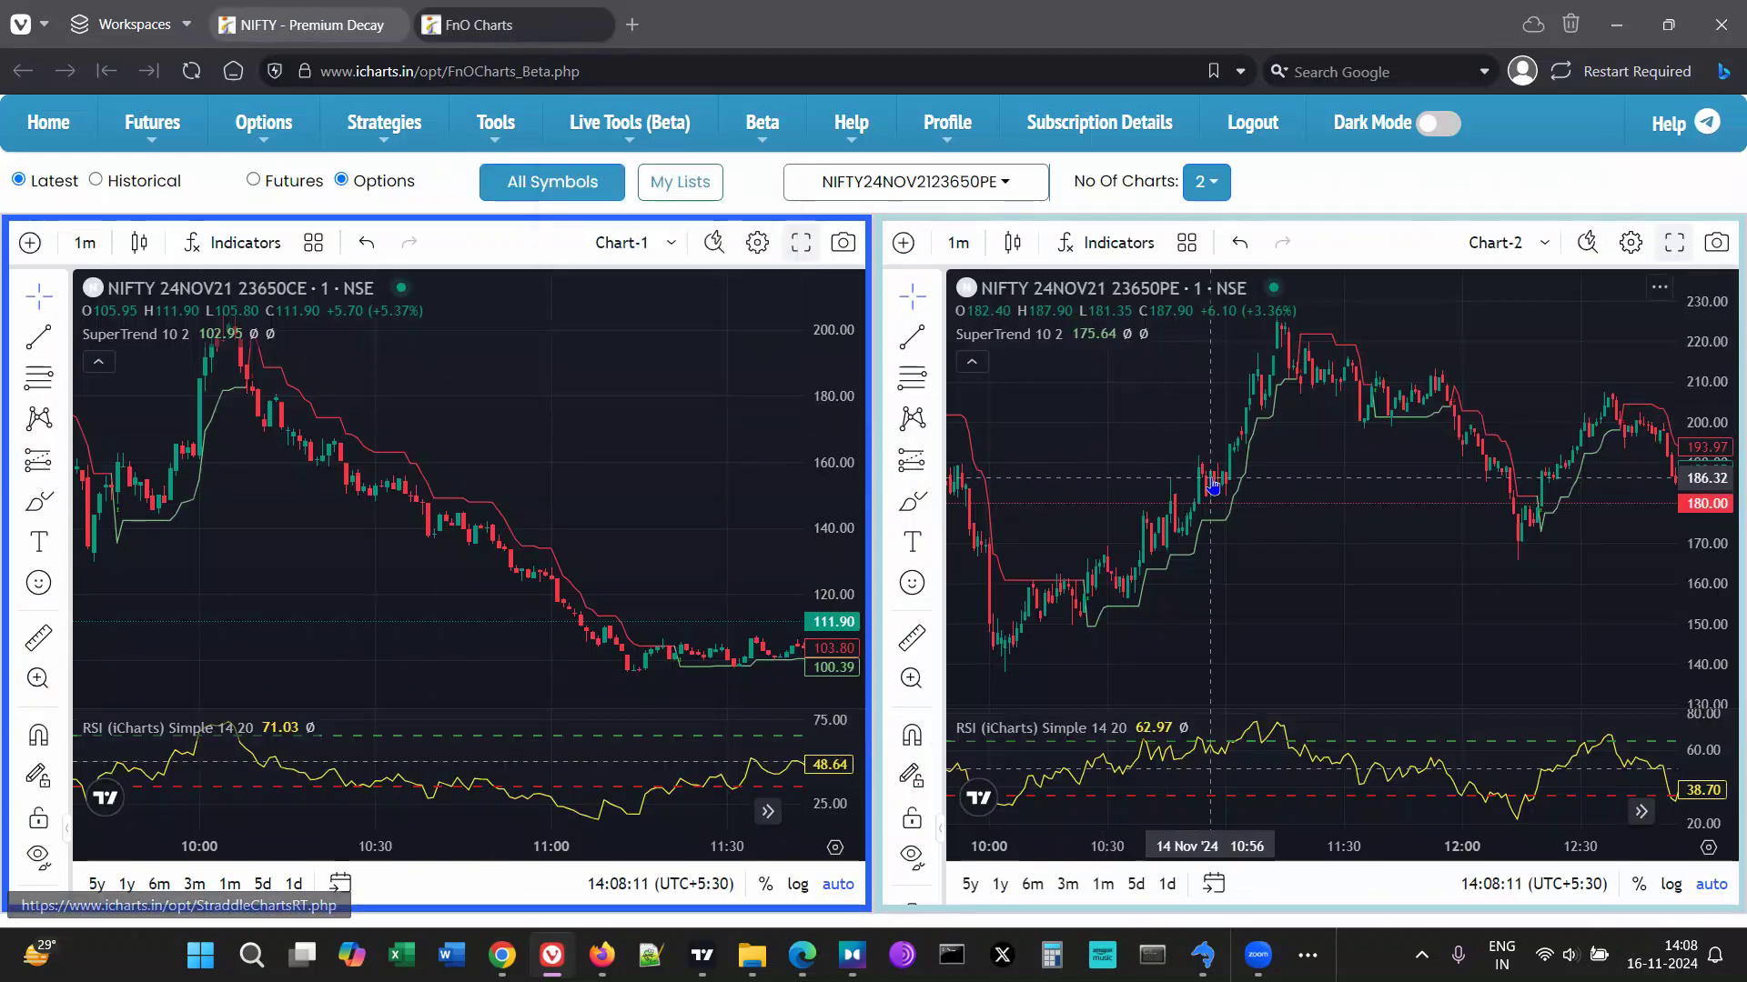
scroll(1372, 524, right, 5)
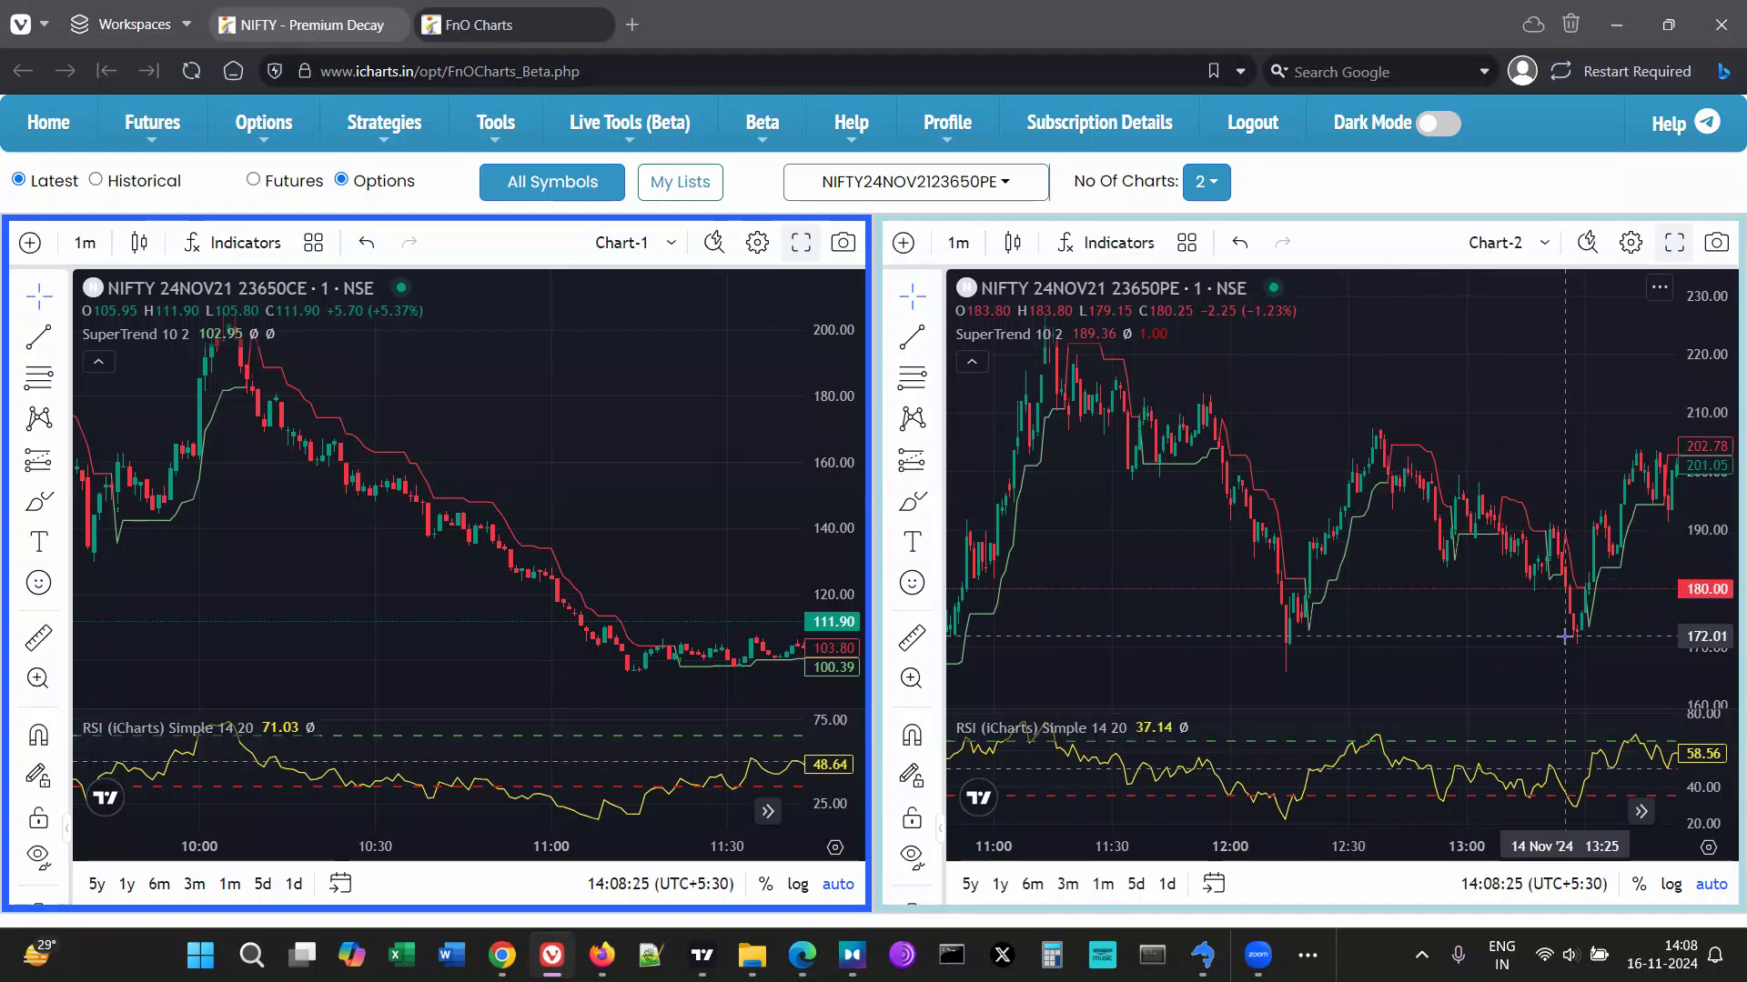
click(300, 24)
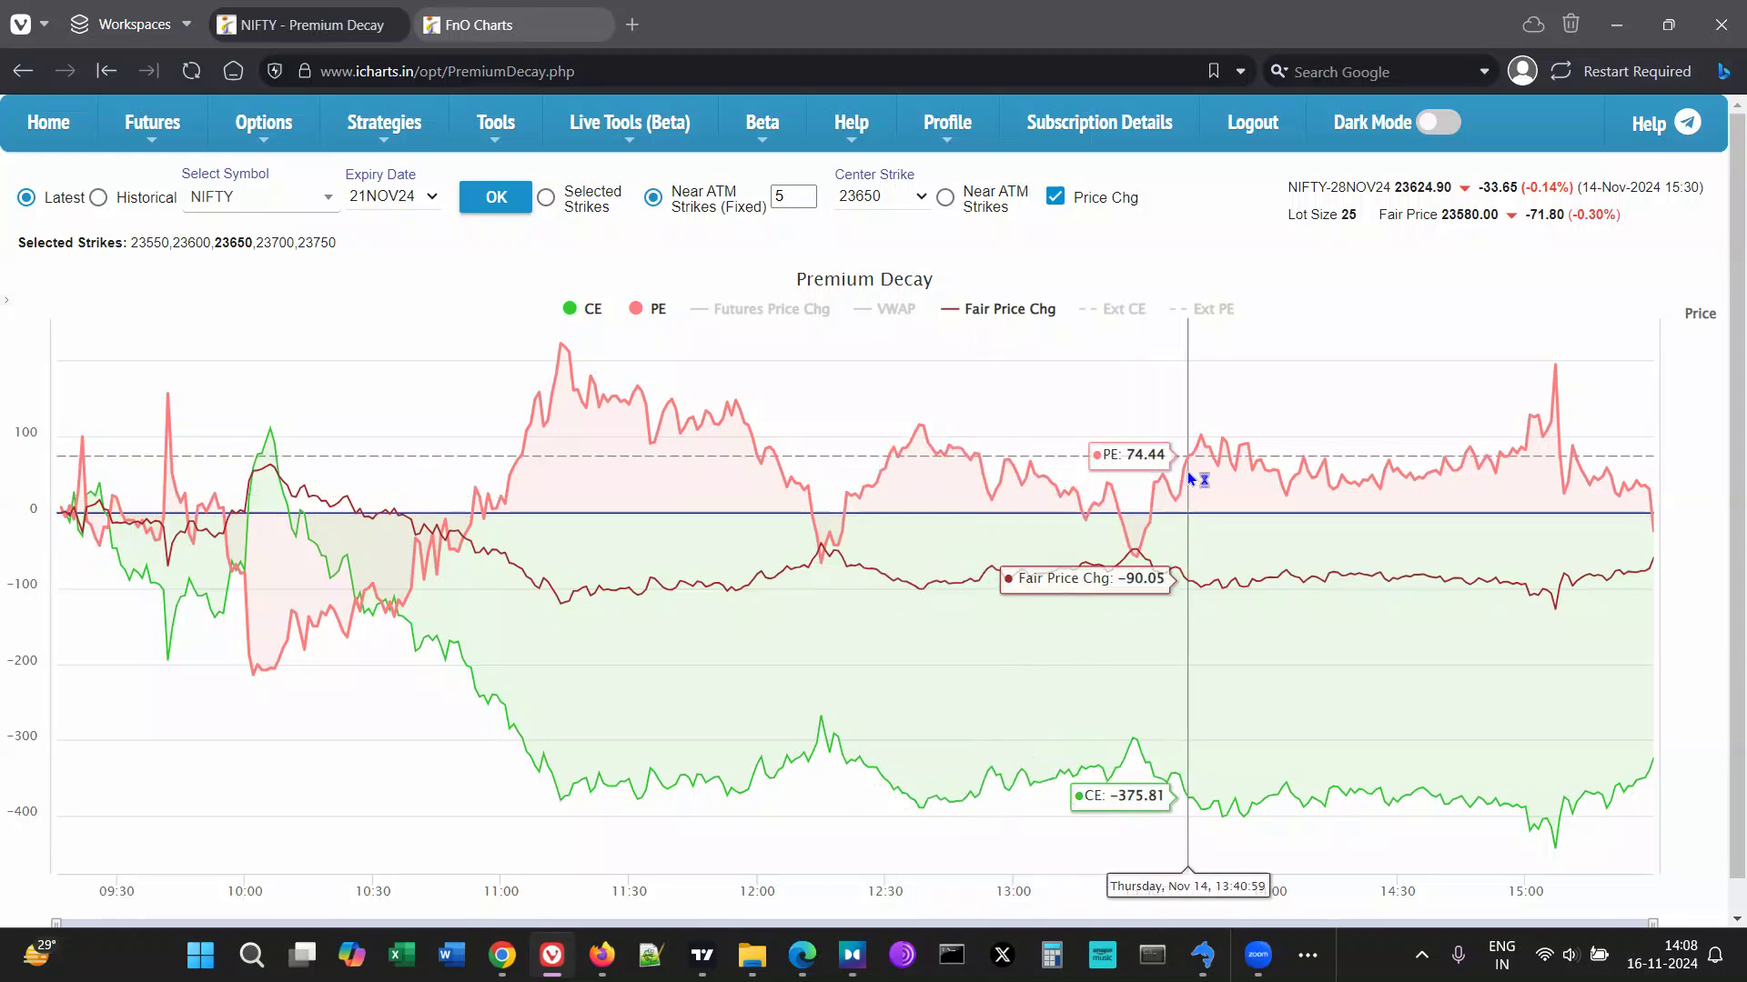
click(514, 24)
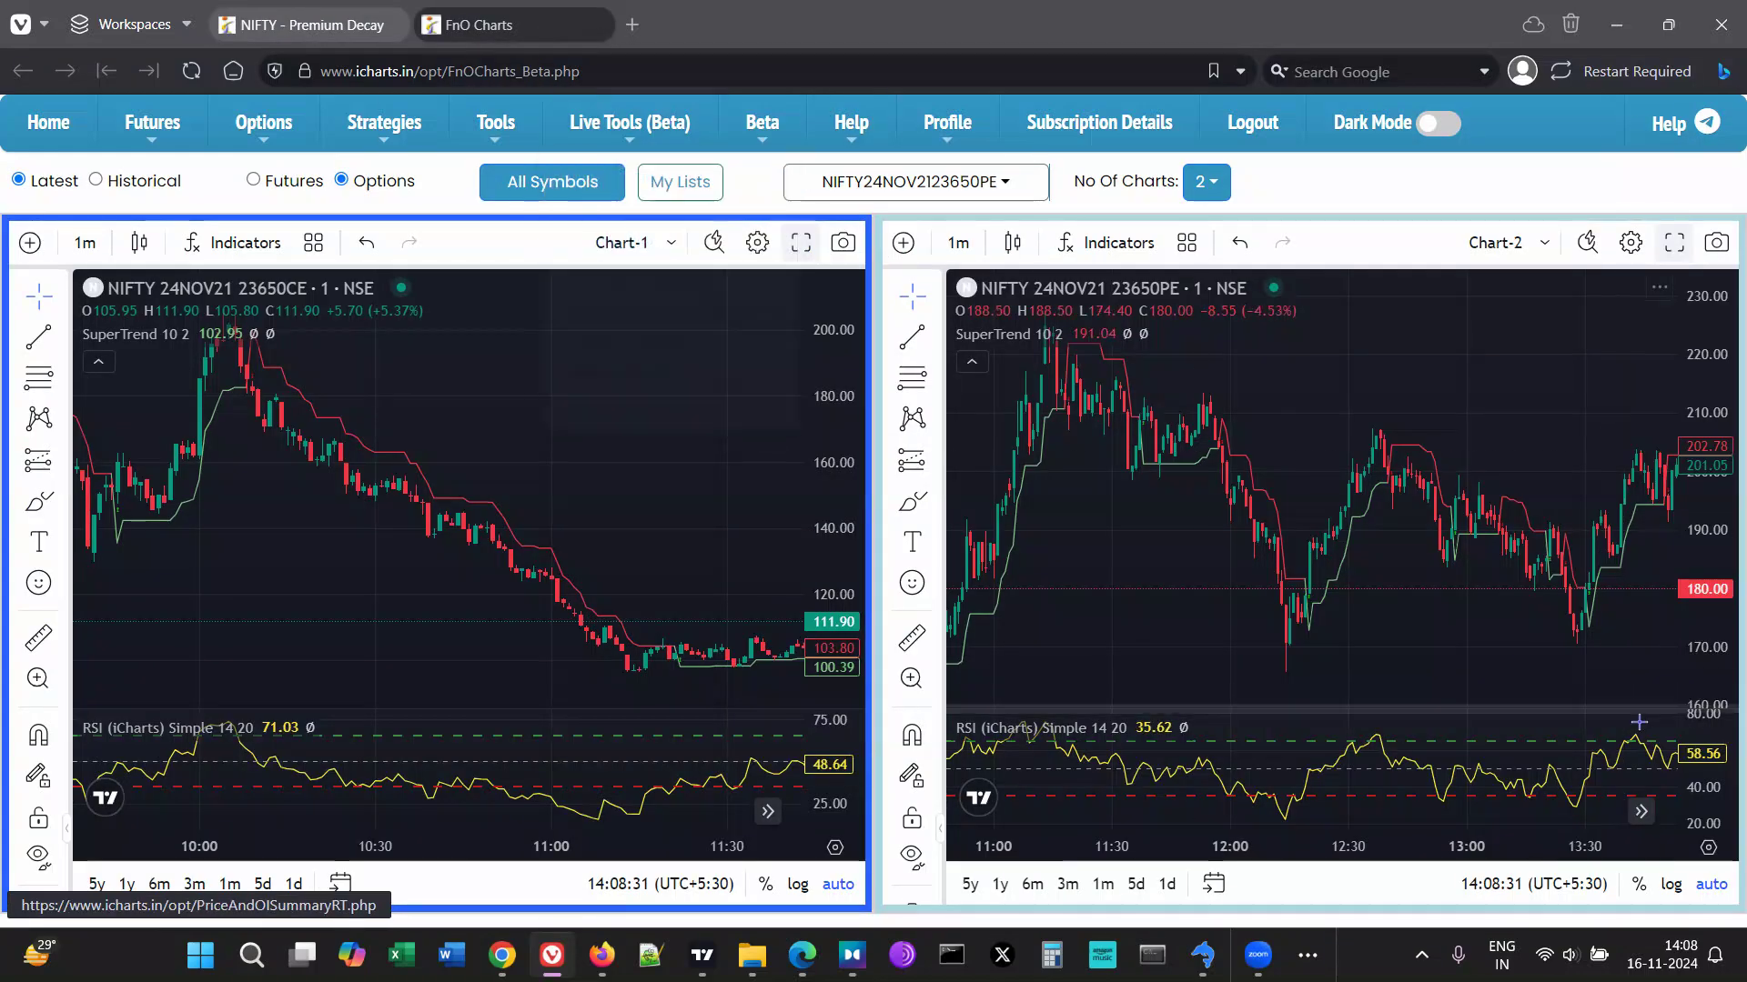
scroll(1481, 603, right, 5)
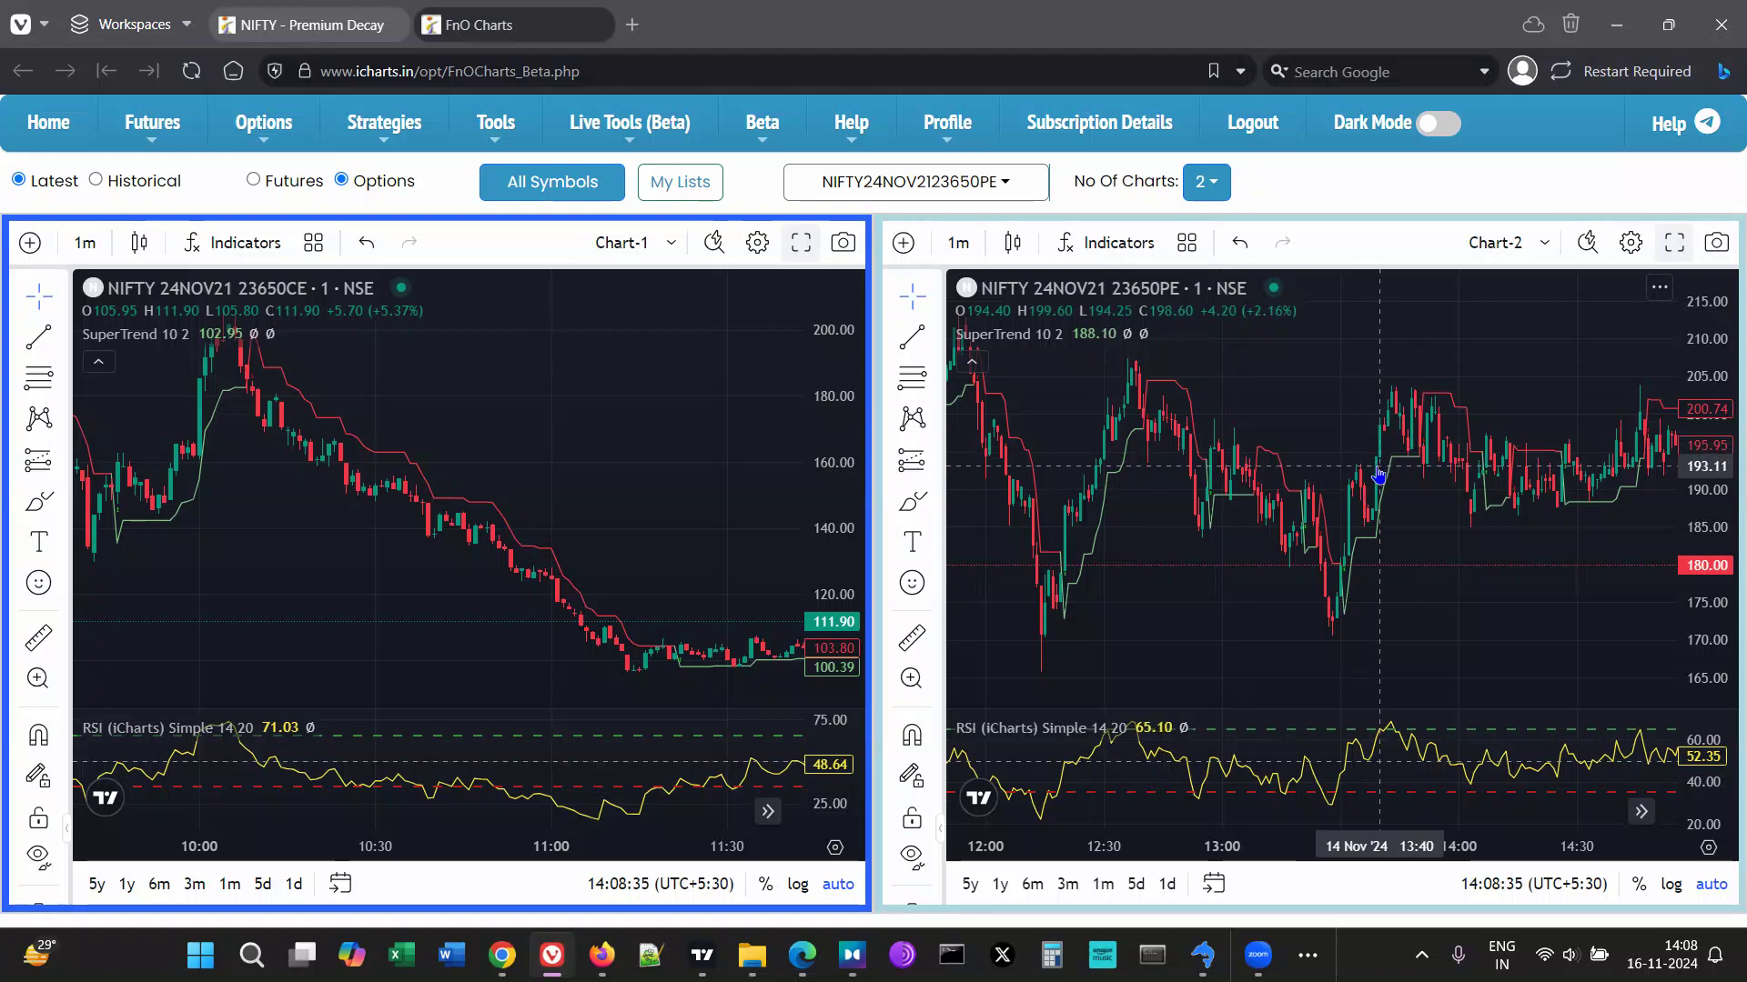
- Move the 23650 CE chart forward to 10:30–12:00, finishing on the Premium Decay chart
drag(718, 502, 439, 504)
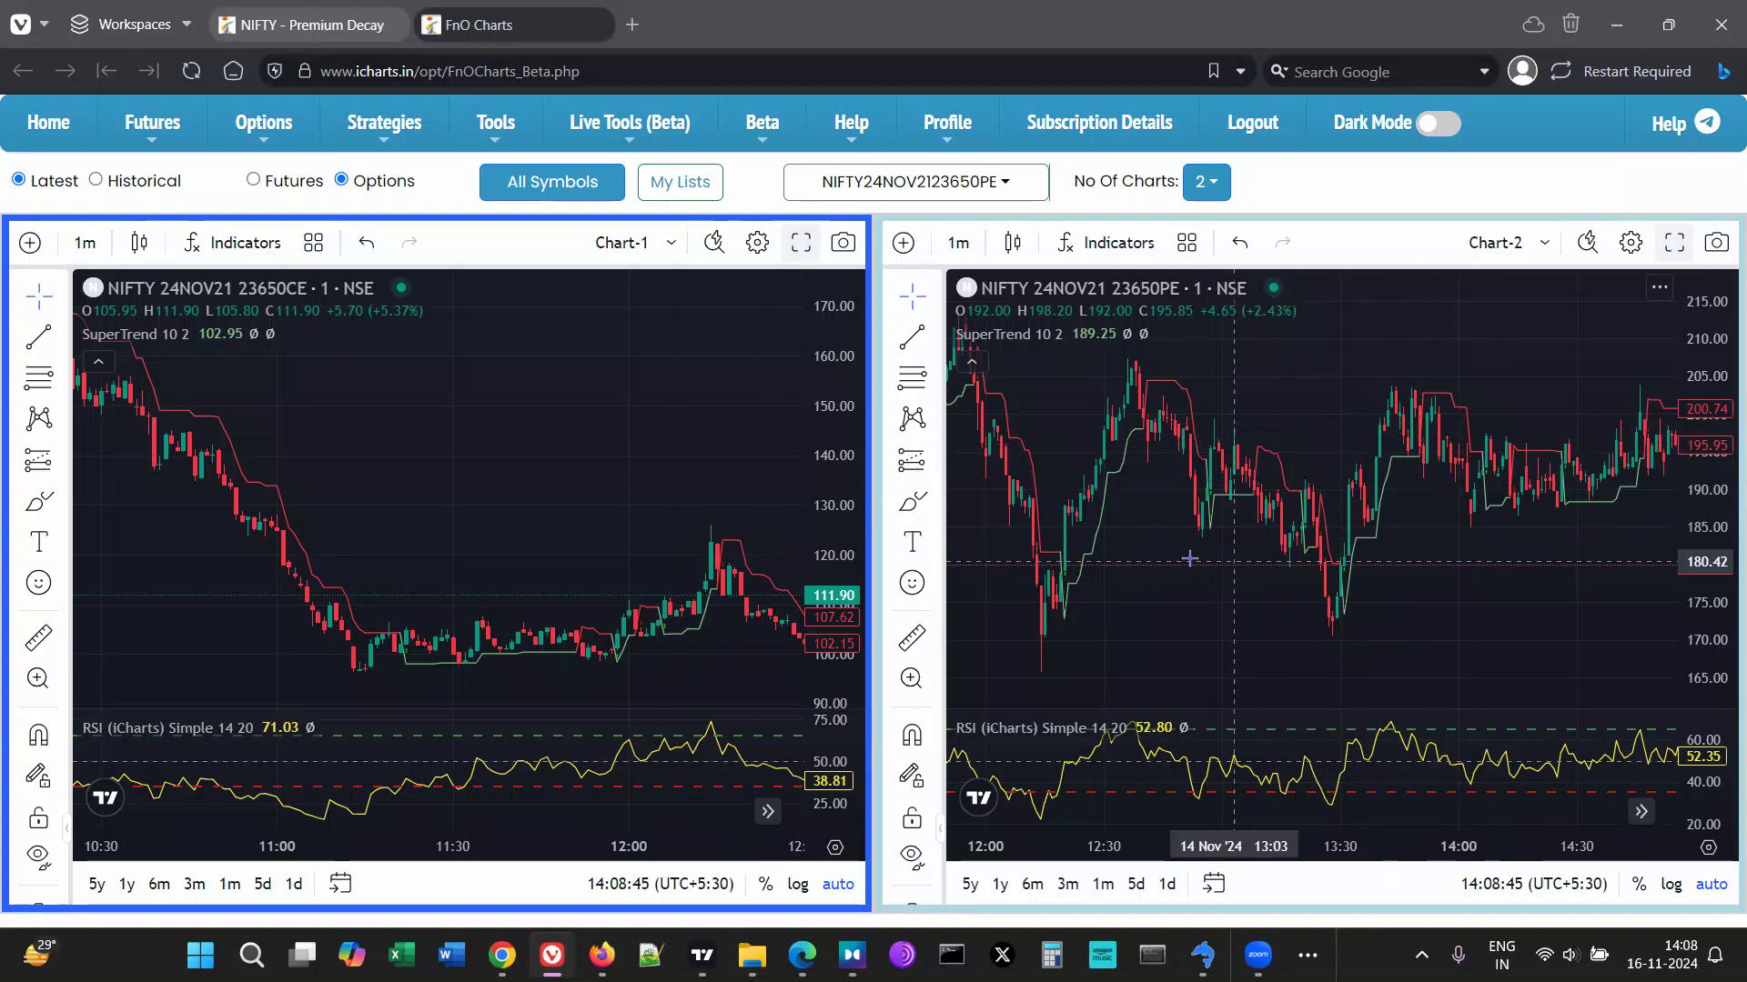
click(359, 30)
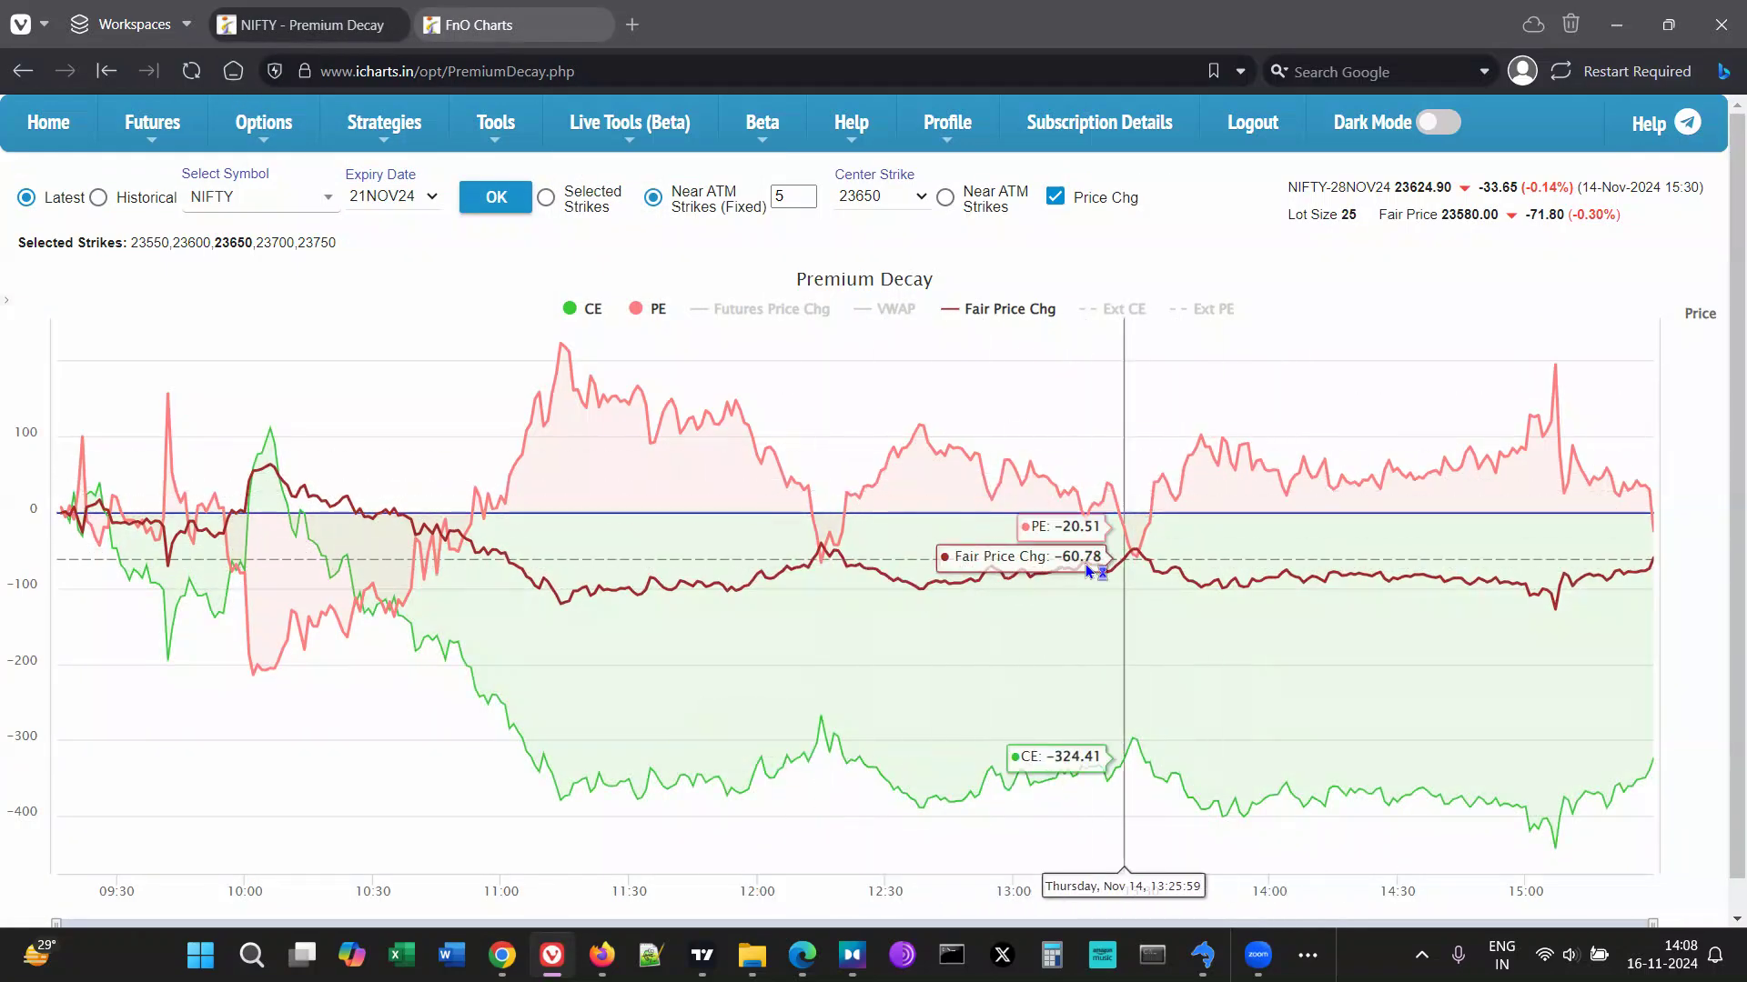
mouse_move(629, 128)
click(582, 414)
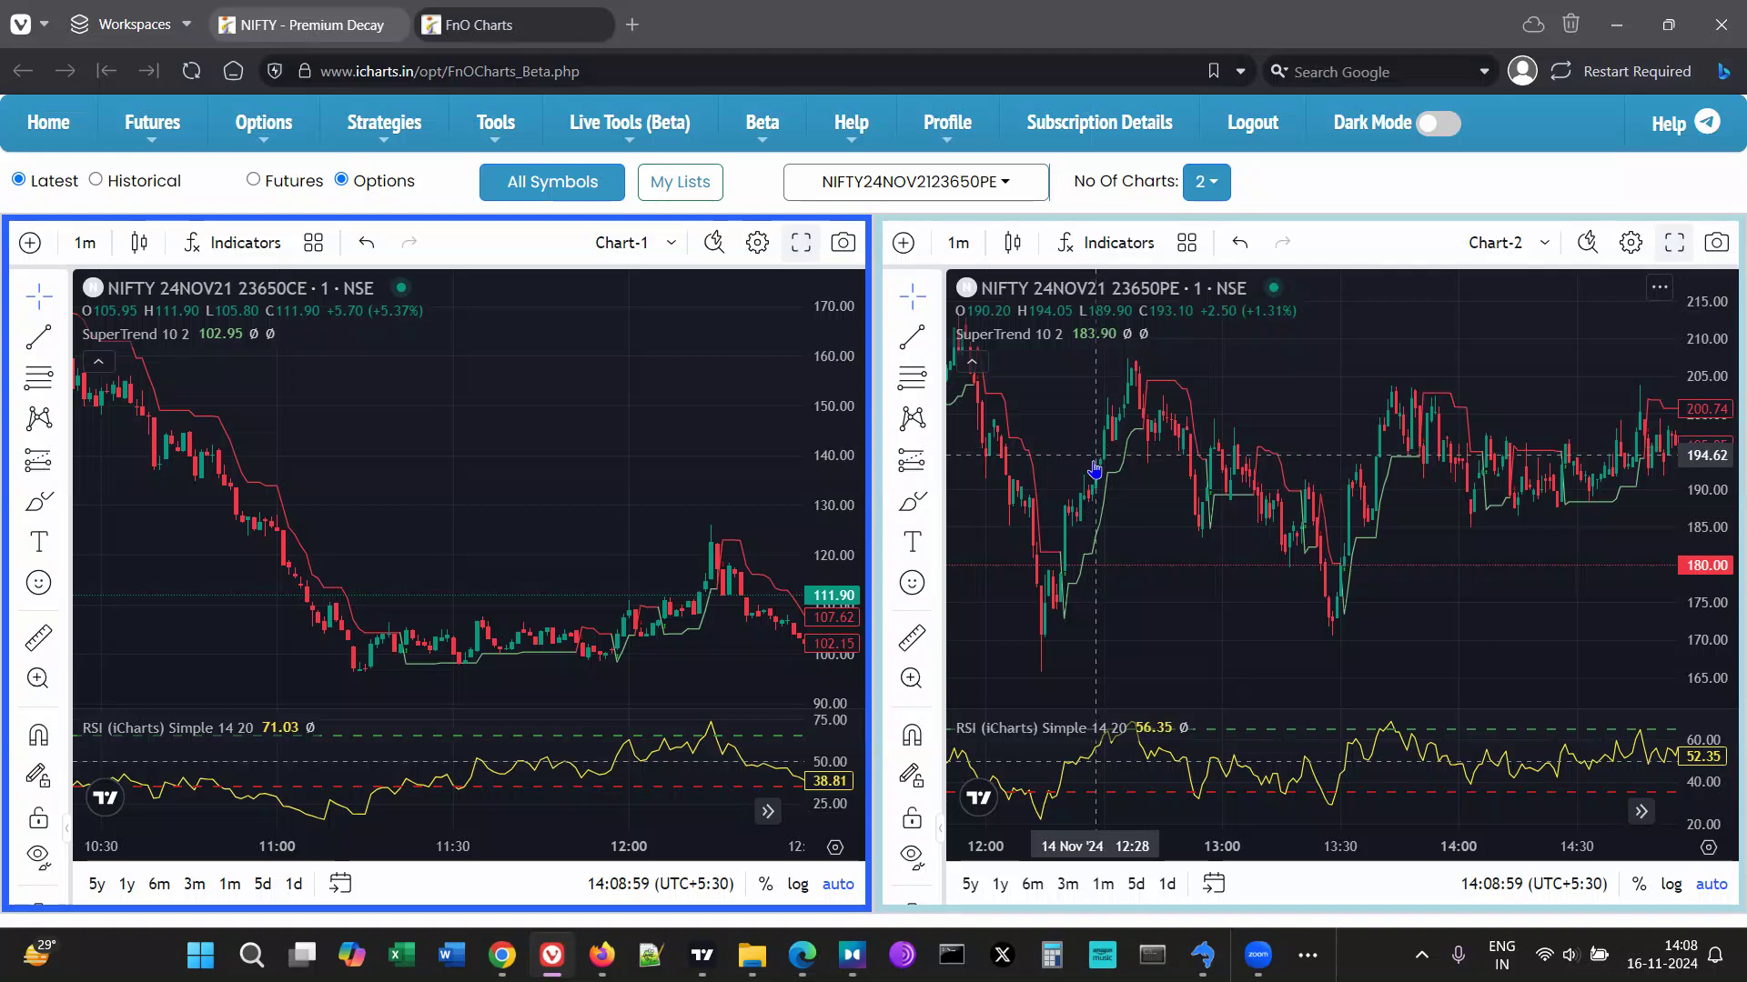
click(301, 24)
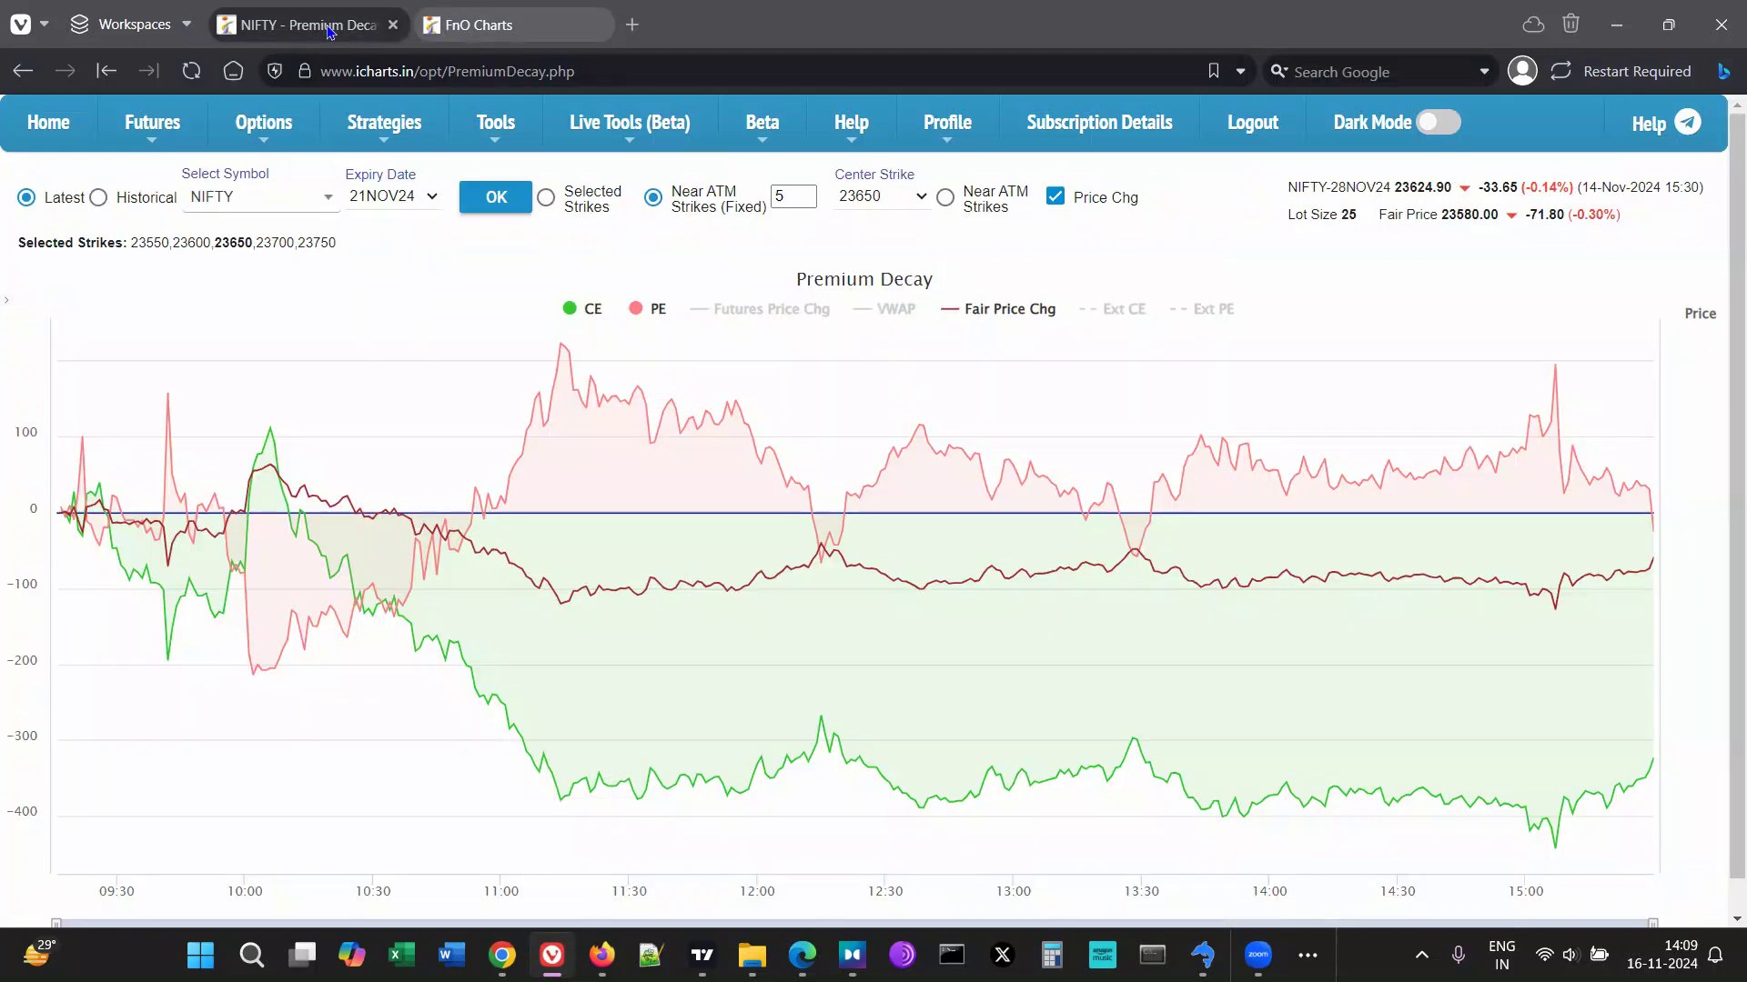